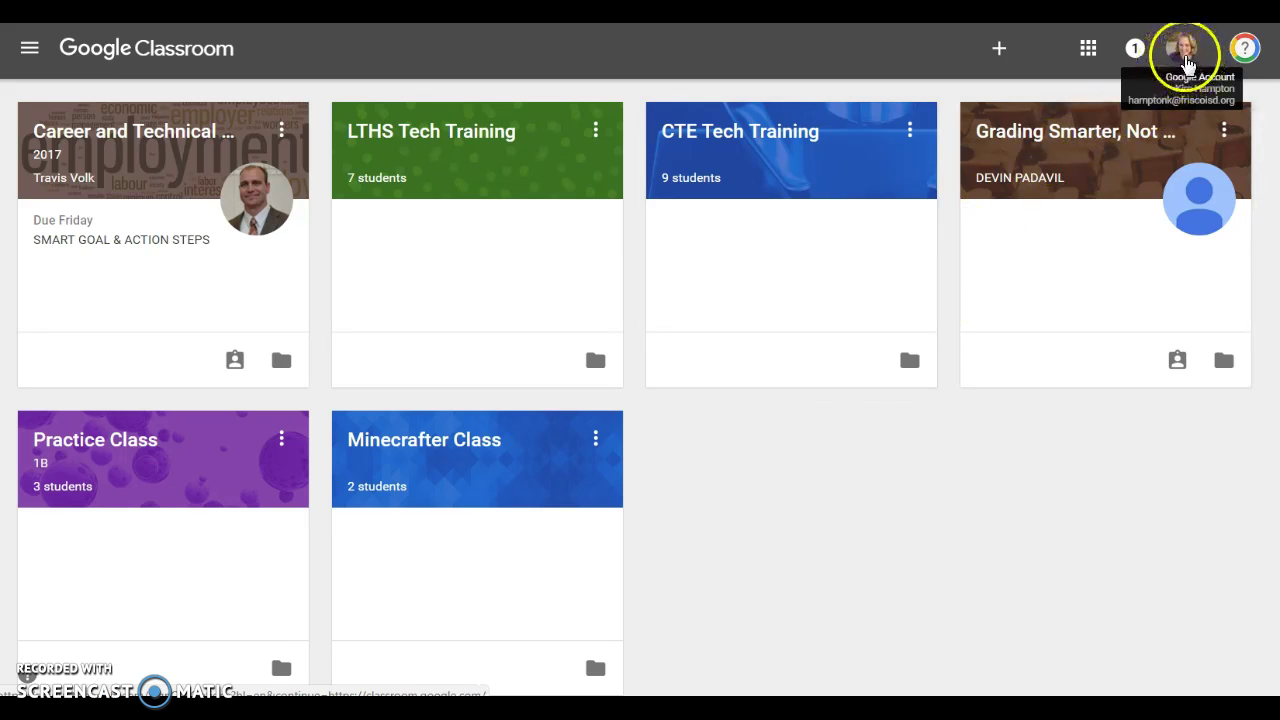
Check which Google account is signed in, leaving its settings as they are.
{"action": "left_click", "coordinate": [1185, 55]}
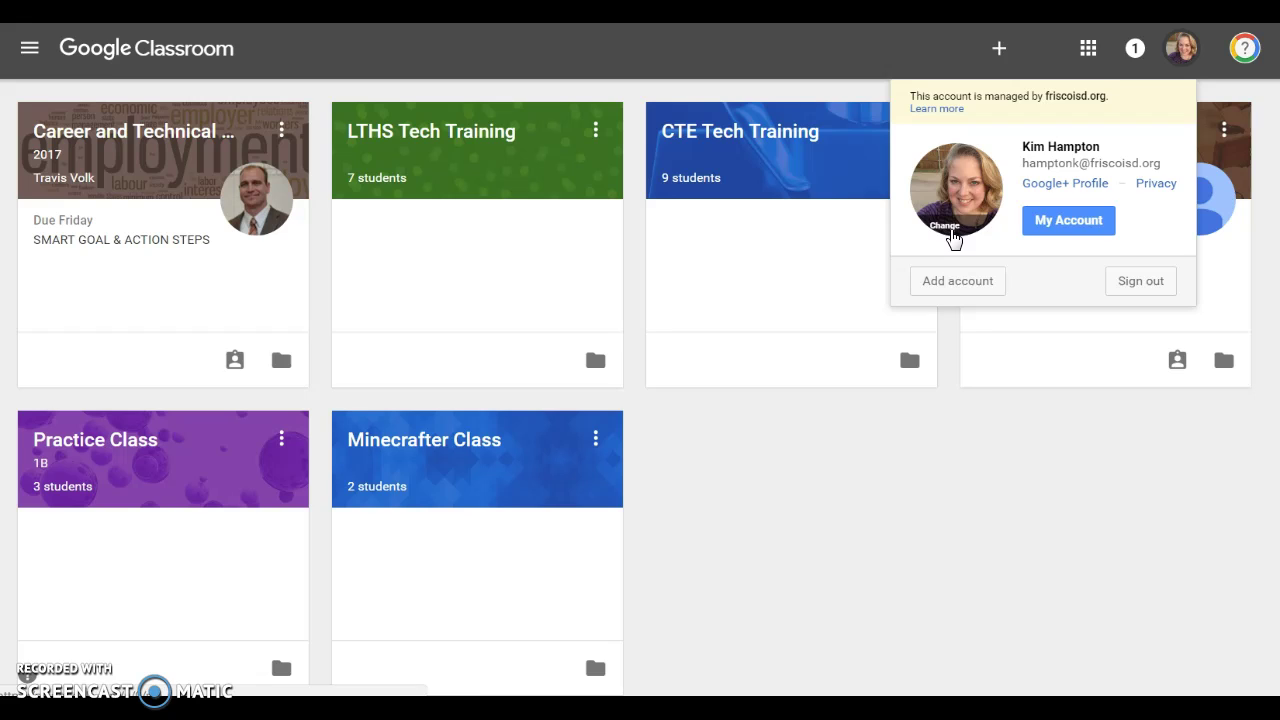
{"action": "left_click", "coordinate": [925, 477]}
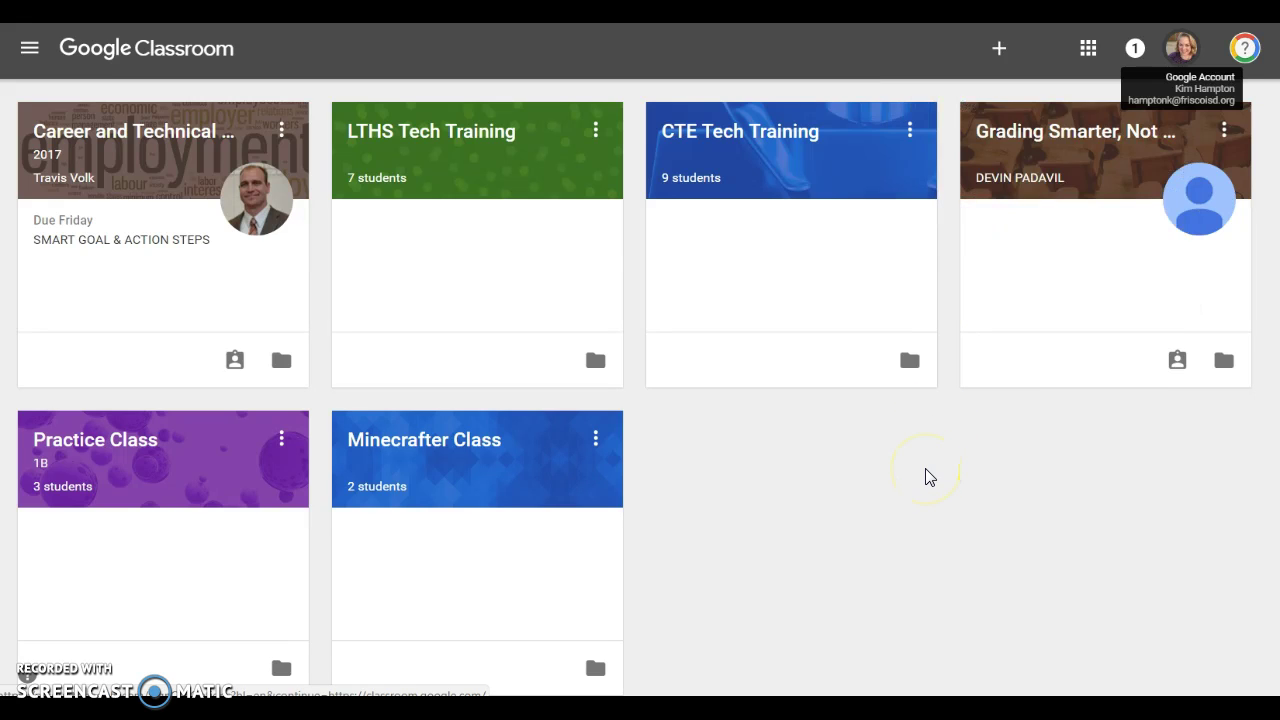
Create a class named "Delete Me", leaving its section and subject blank.
{"action": "left_click", "coordinate": [1003, 50]}
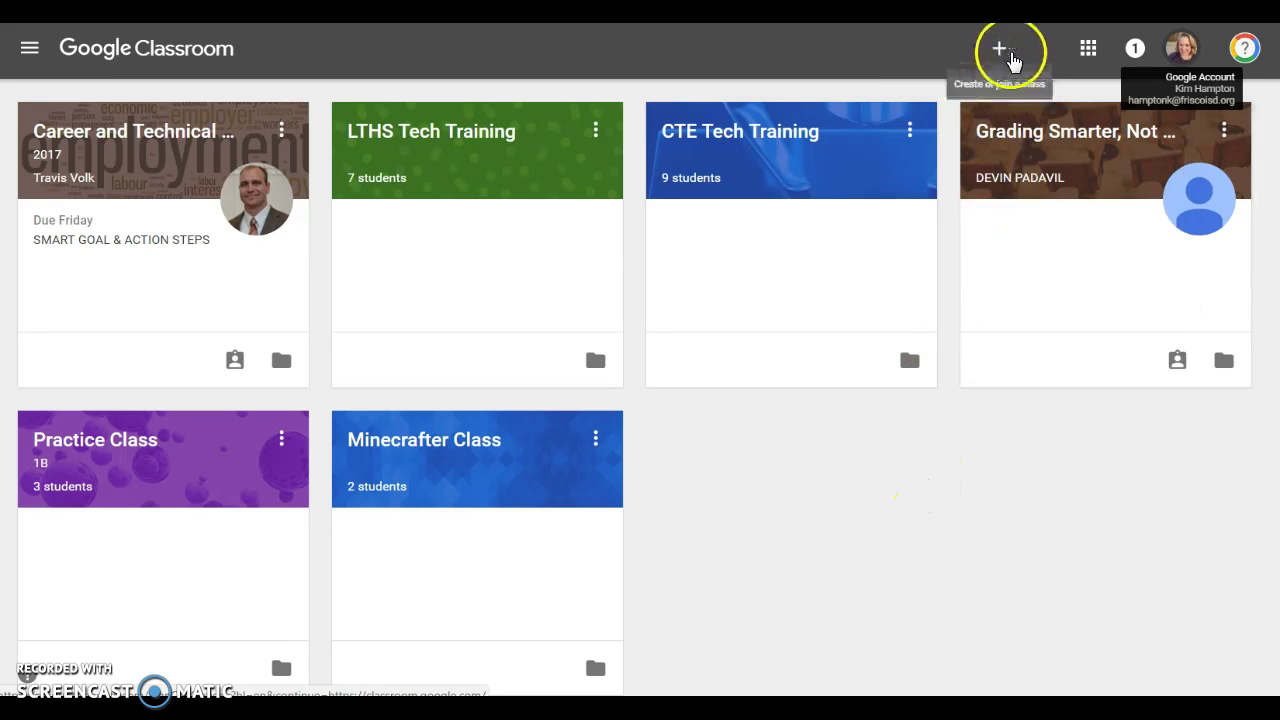
{"action": "left_click", "coordinate": [1005, 55]}
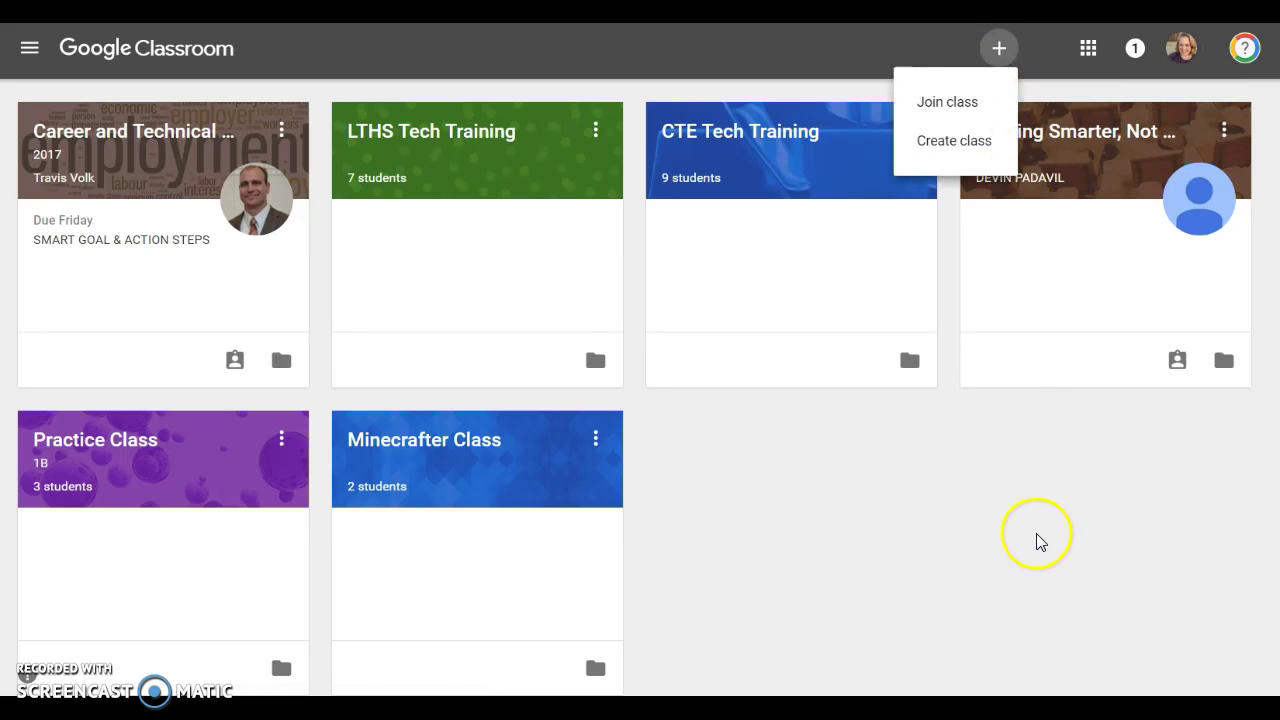
{"action": "left_click", "coordinate": [960, 145]}
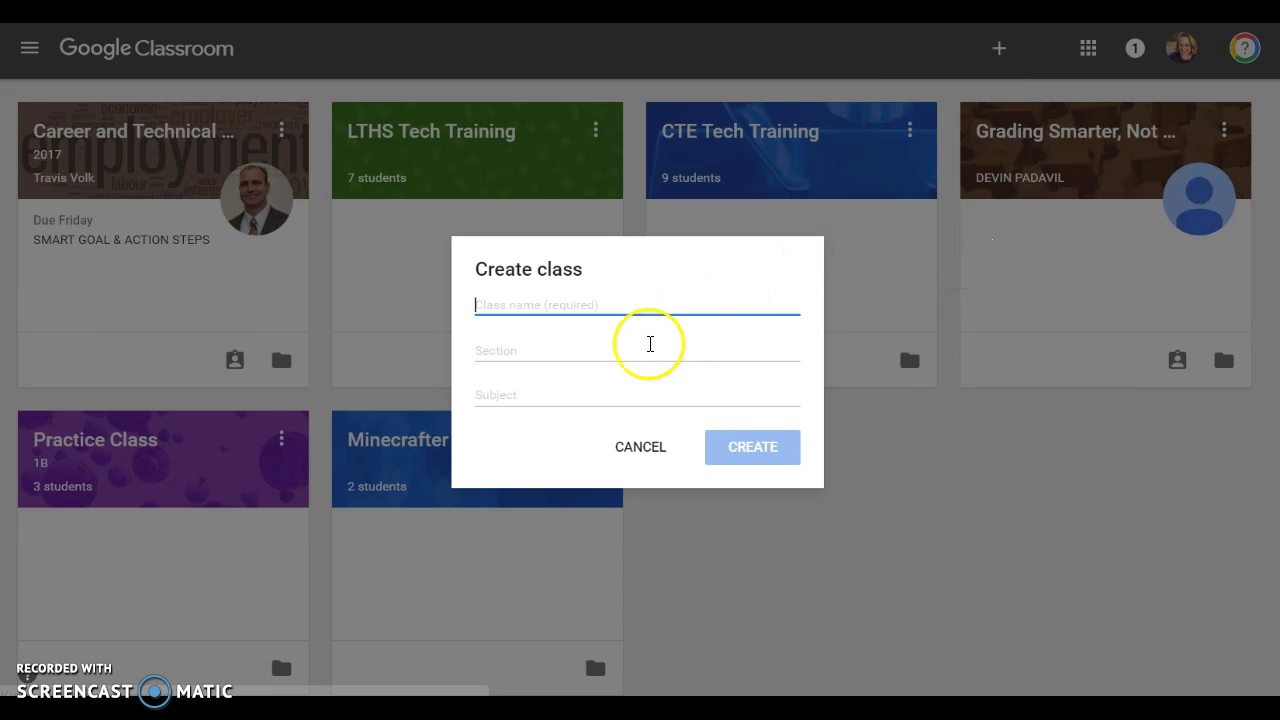
{"action": "left_click", "coordinate": [582, 308]}
{"action": "type", "text": "Dele"}
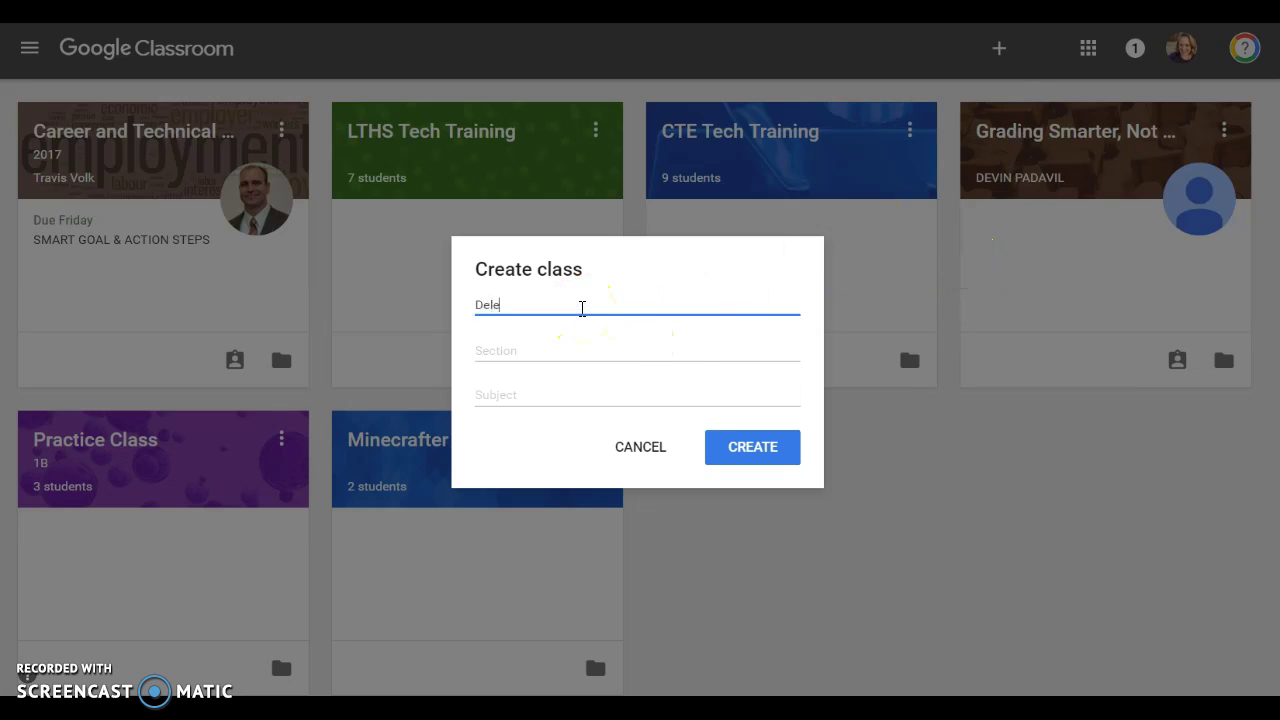
{"action": "type", "text": "te Me"}
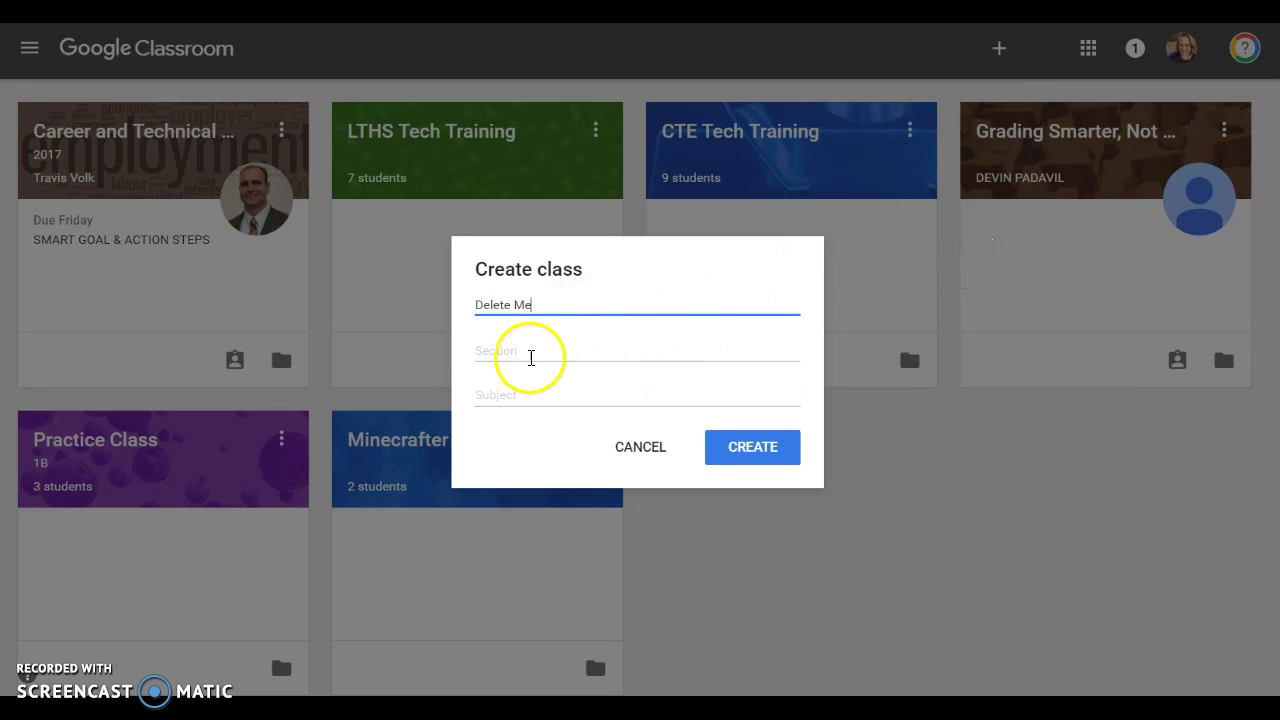
{"action": "left_click", "coordinate": [492, 354]}
{"action": "left_click", "coordinate": [501, 398]}
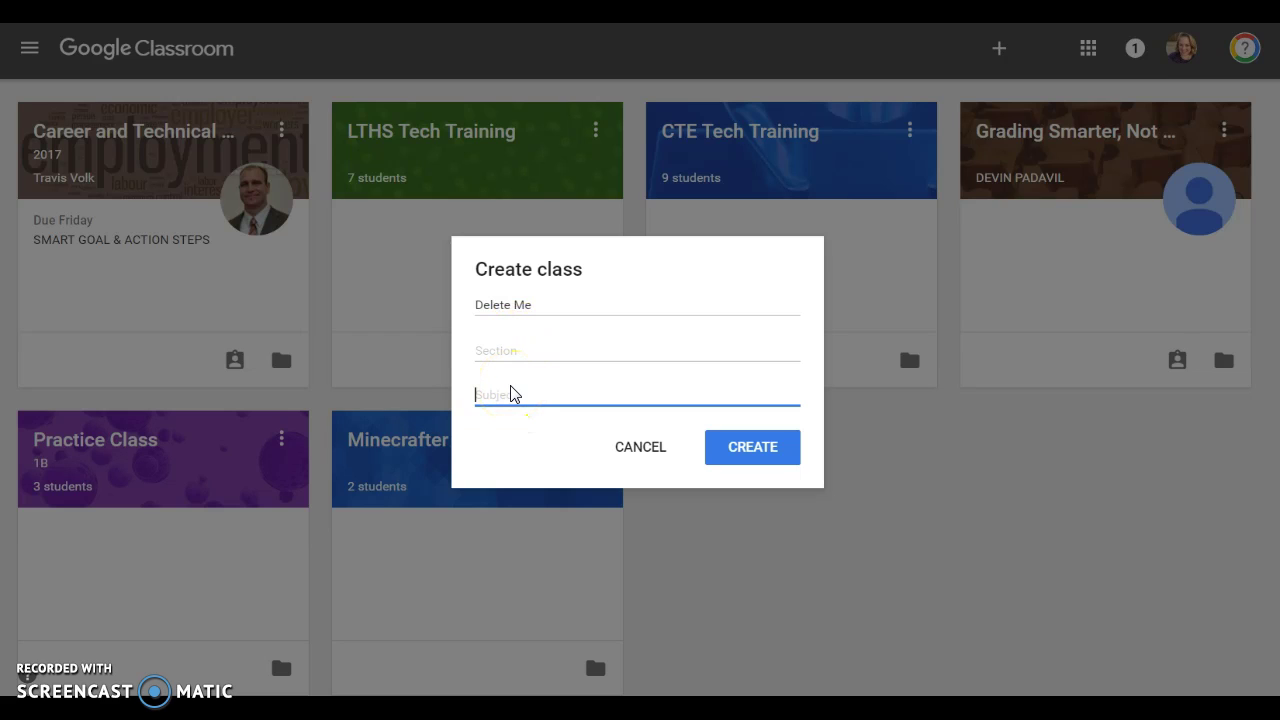
{"action": "left_click", "coordinate": [756, 449]}
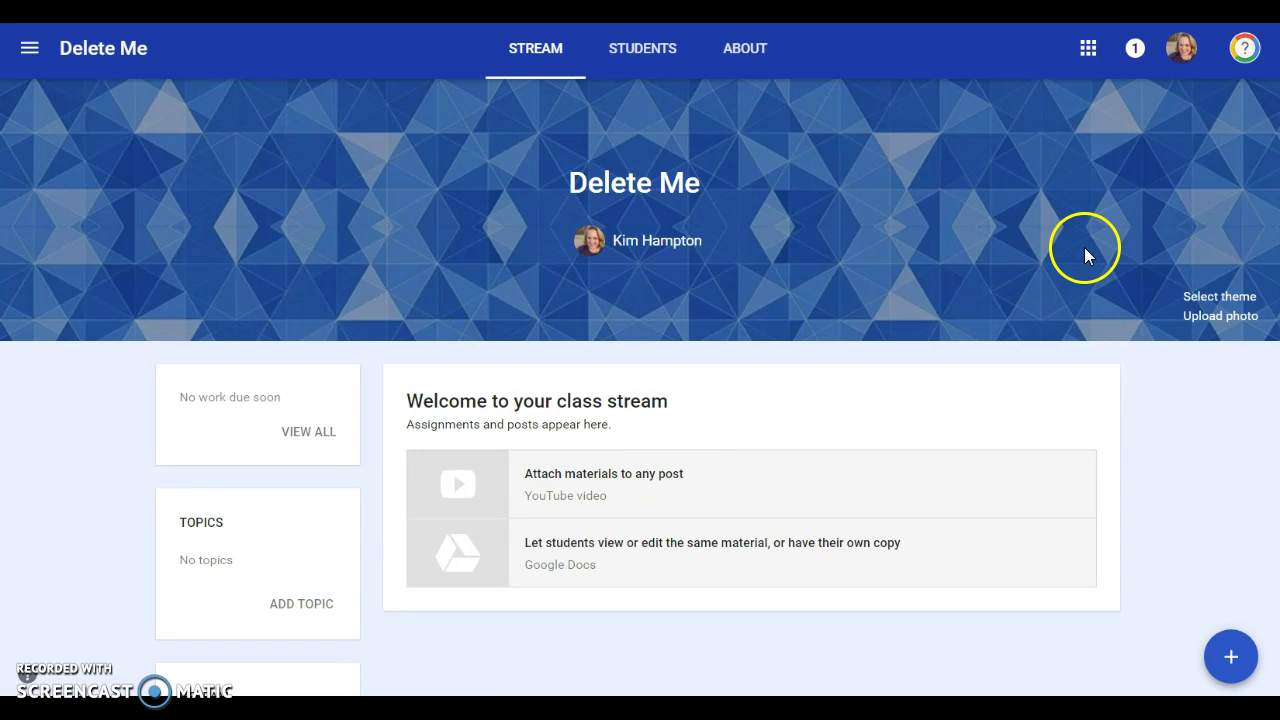
Set the class theme to the gallery photo of red and pink ink swirling on a white background.
{"action": "left_click", "coordinate": [1231, 304]}
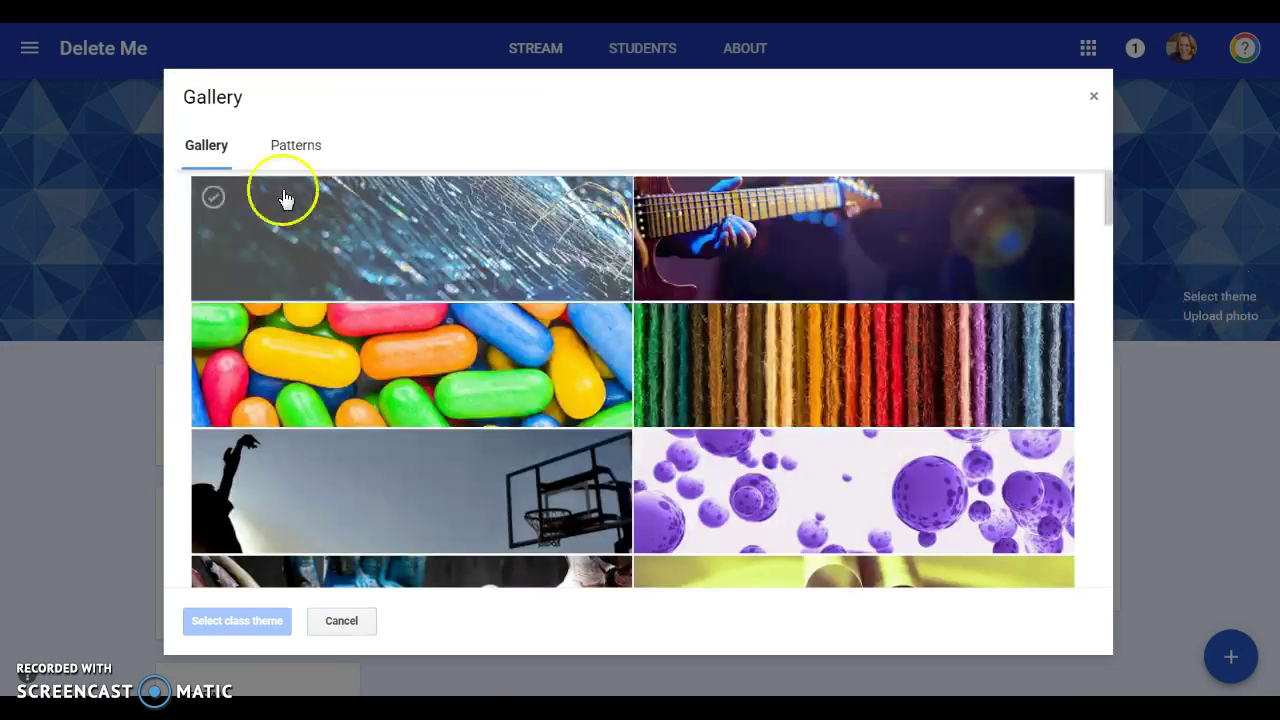
{"action": "scroll", "coordinate": [965, 420], "scroll_direction": "down", "scroll_amount": 2}
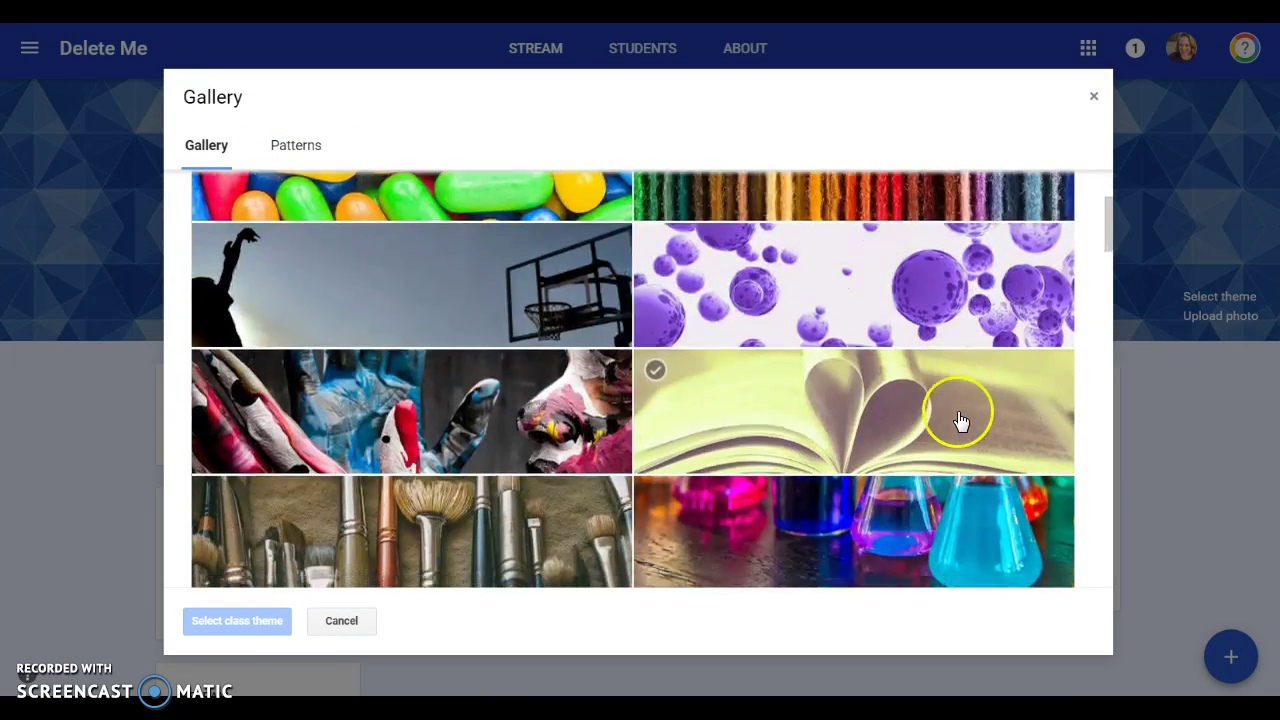
{"action": "scroll", "coordinate": [960, 420], "scroll_direction": "down", "scroll_amount": 5}
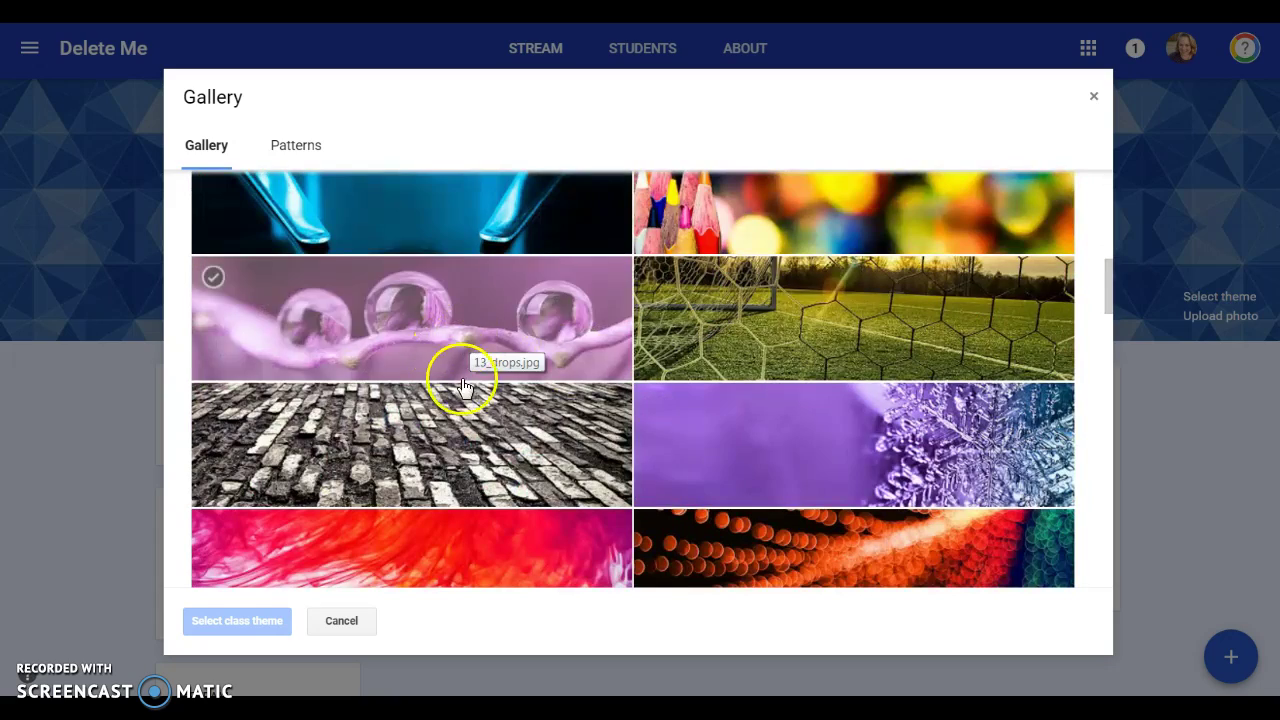
{"action": "scroll", "coordinate": [465, 450], "scroll_direction": "down", "scroll_amount": 2}
{"action": "left_click", "coordinate": [486, 354]}
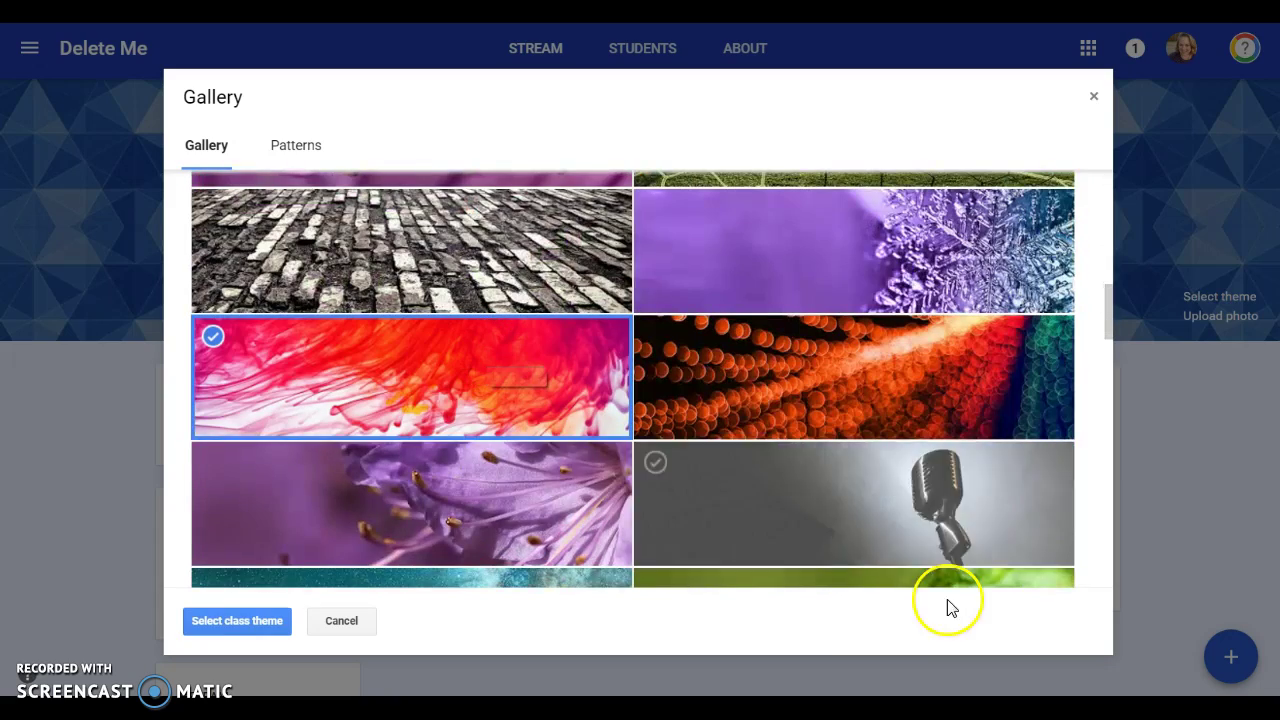
{"action": "left_click", "coordinate": [219, 630]}
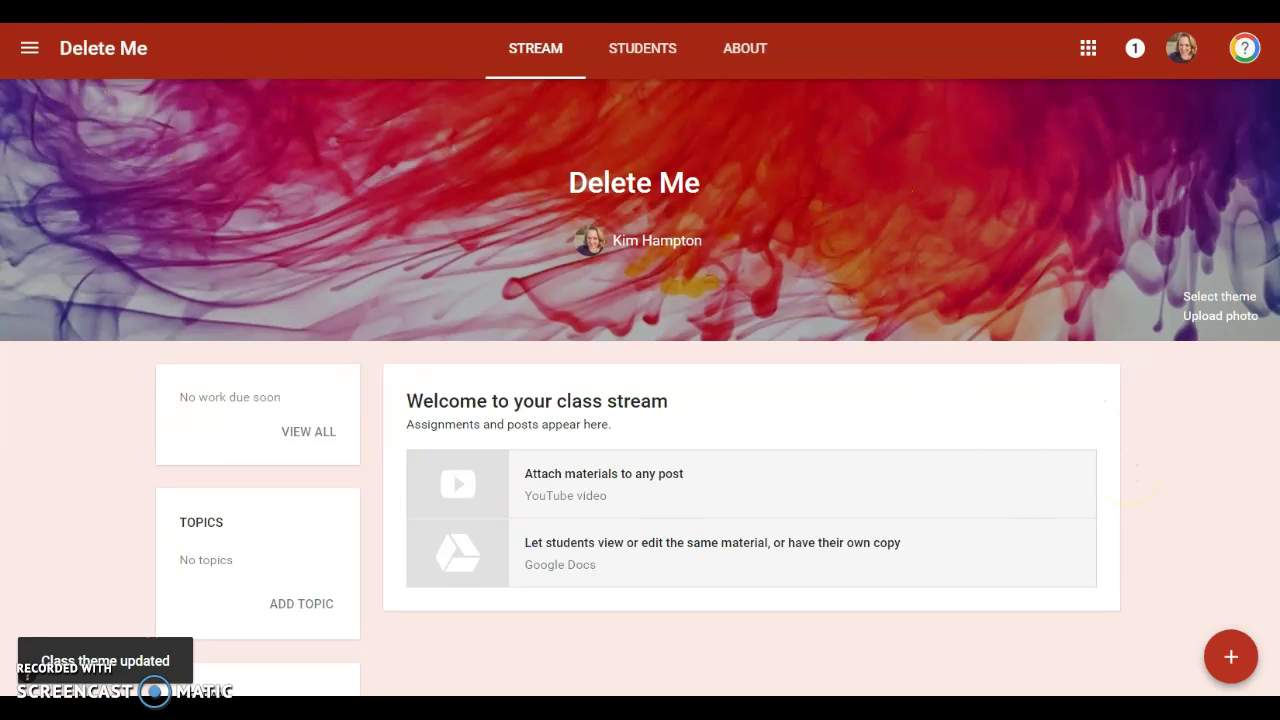
Return to the overview of all classes.
{"action": "left_click", "coordinate": [29, 48]}
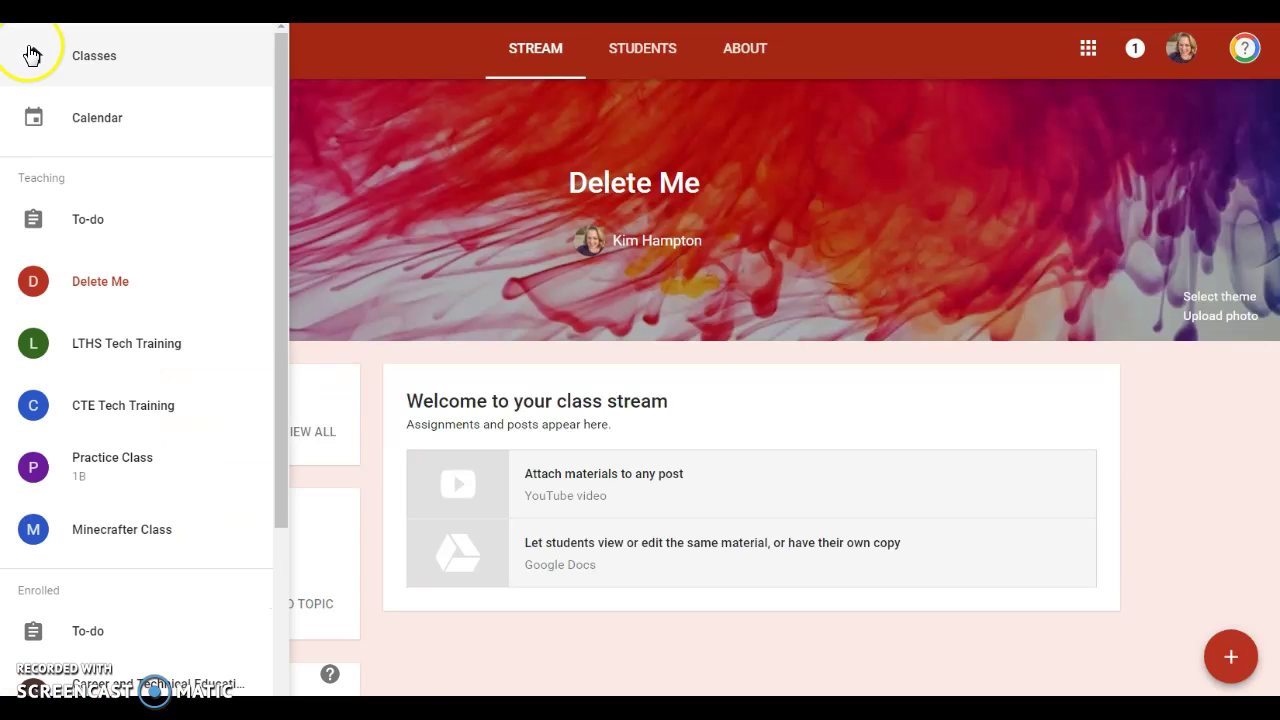
{"action": "left_click", "coordinate": [108, 60]}
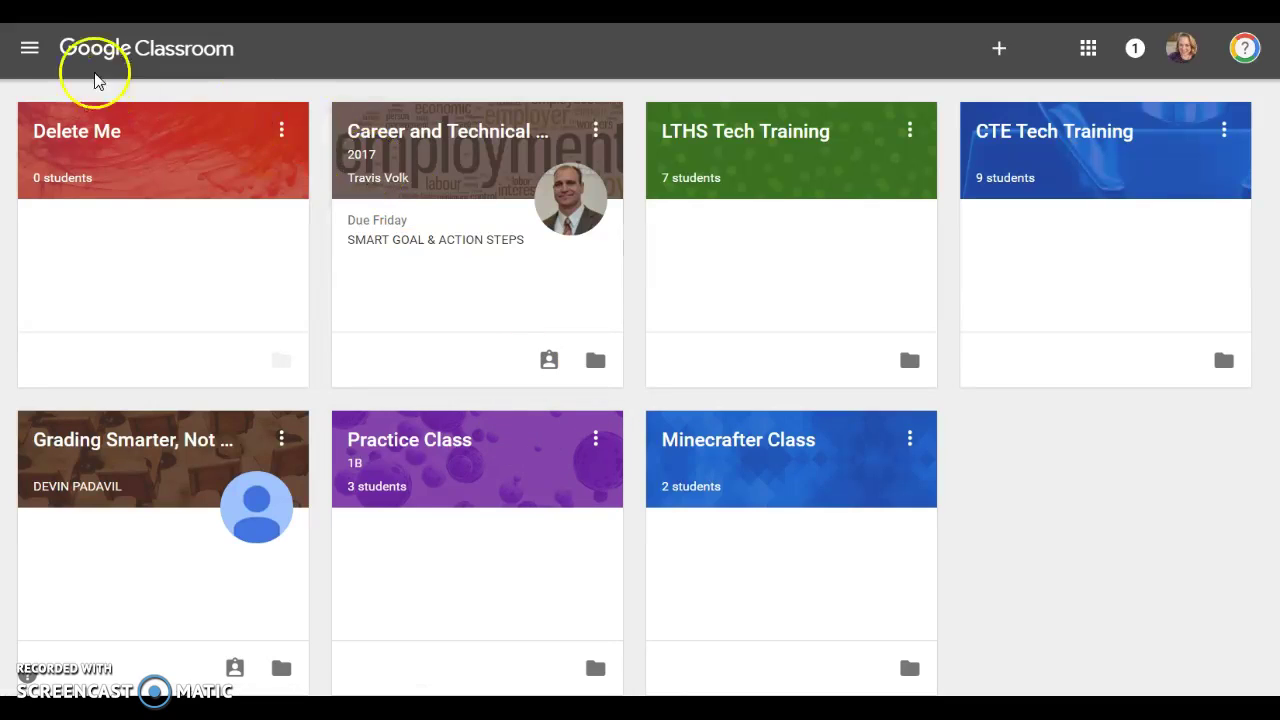
{"action": "left_click", "coordinate": [29, 48]}
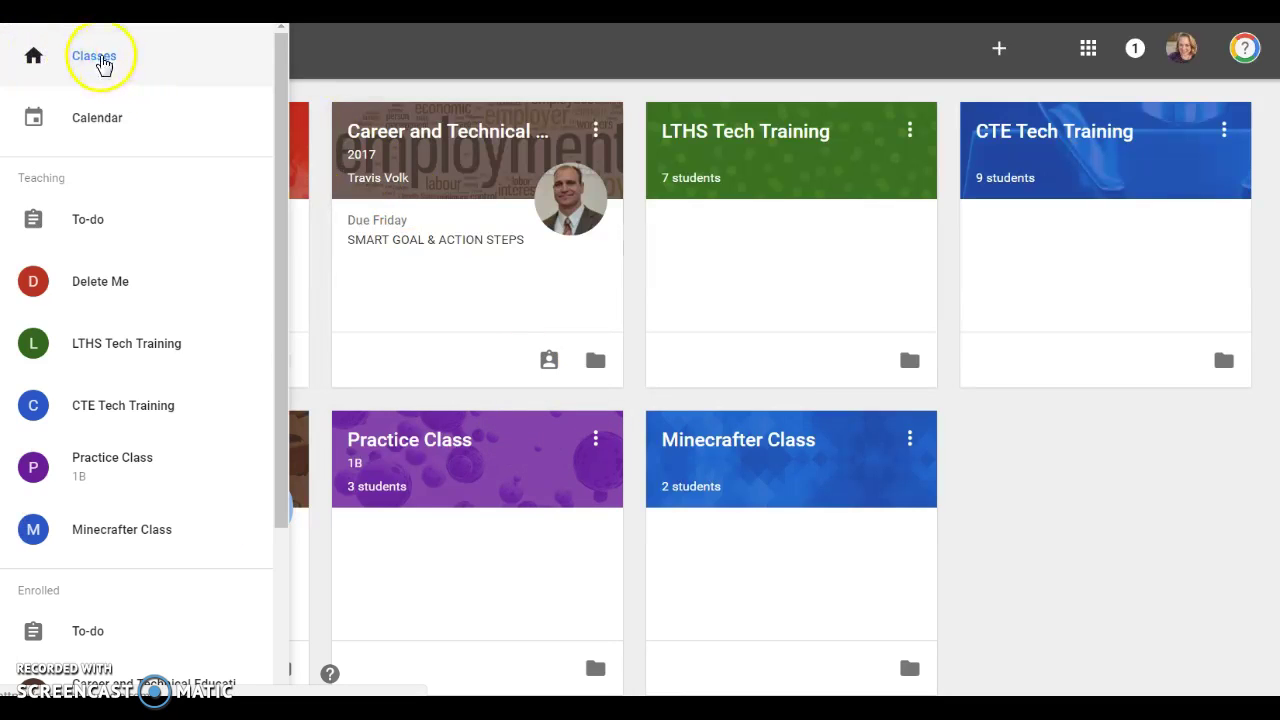
{"action": "left_click", "coordinate": [100, 60]}
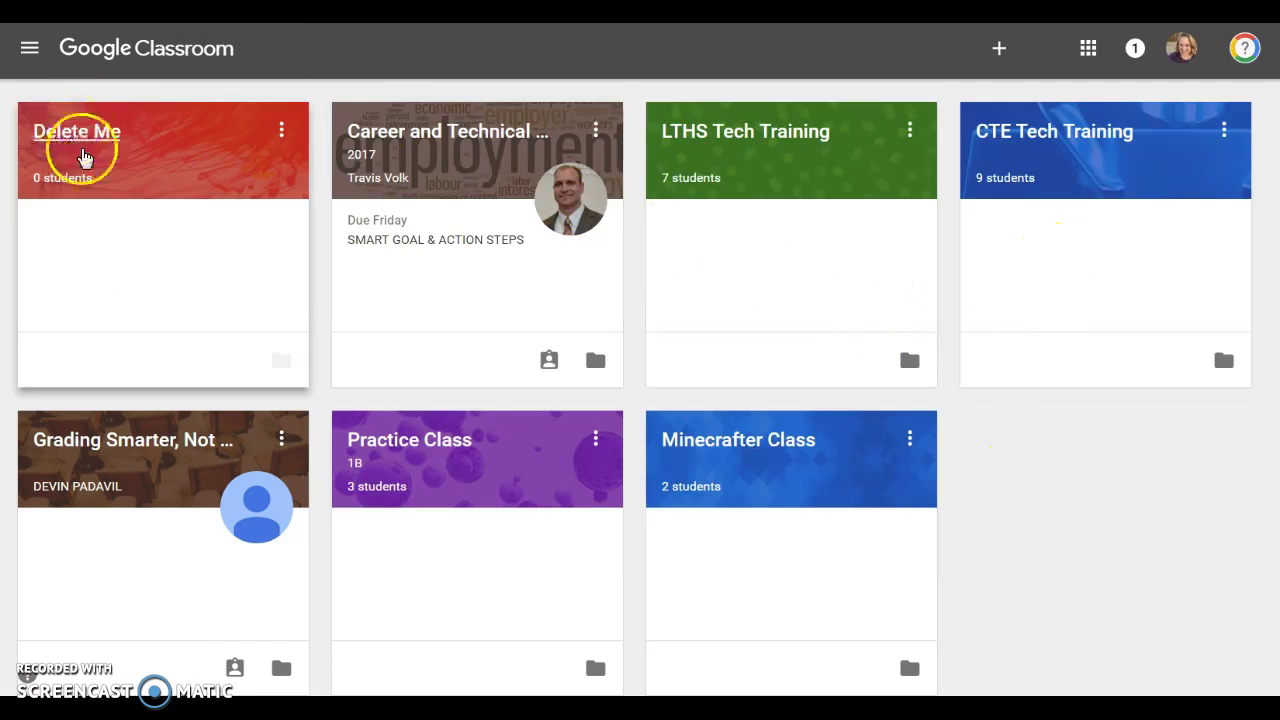
Open the "Delete Me" class and look over its stream page.
{"action": "left_click", "coordinate": [91, 135]}
{"action": "scroll", "coordinate": [786, 491], "scroll_direction": "down", "scroll_amount": 1}
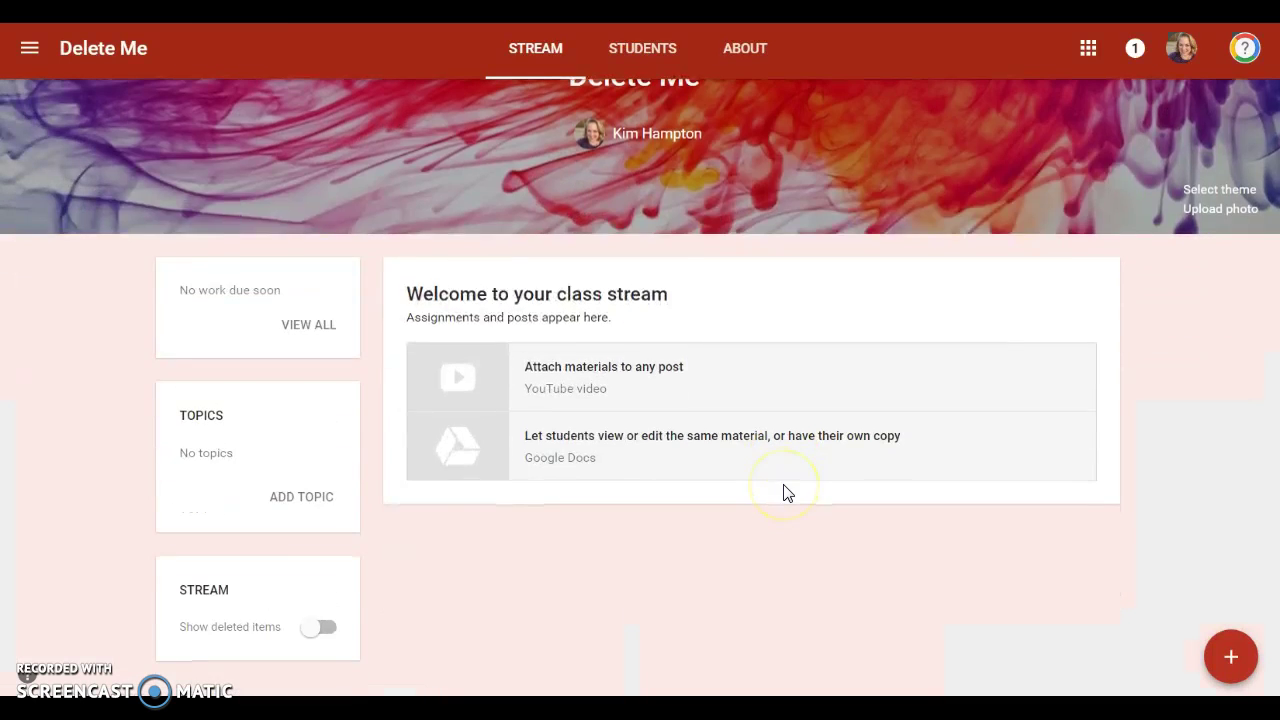
{"action": "scroll", "coordinate": [787, 492], "scroll_direction": "up", "scroll_amount": 1}
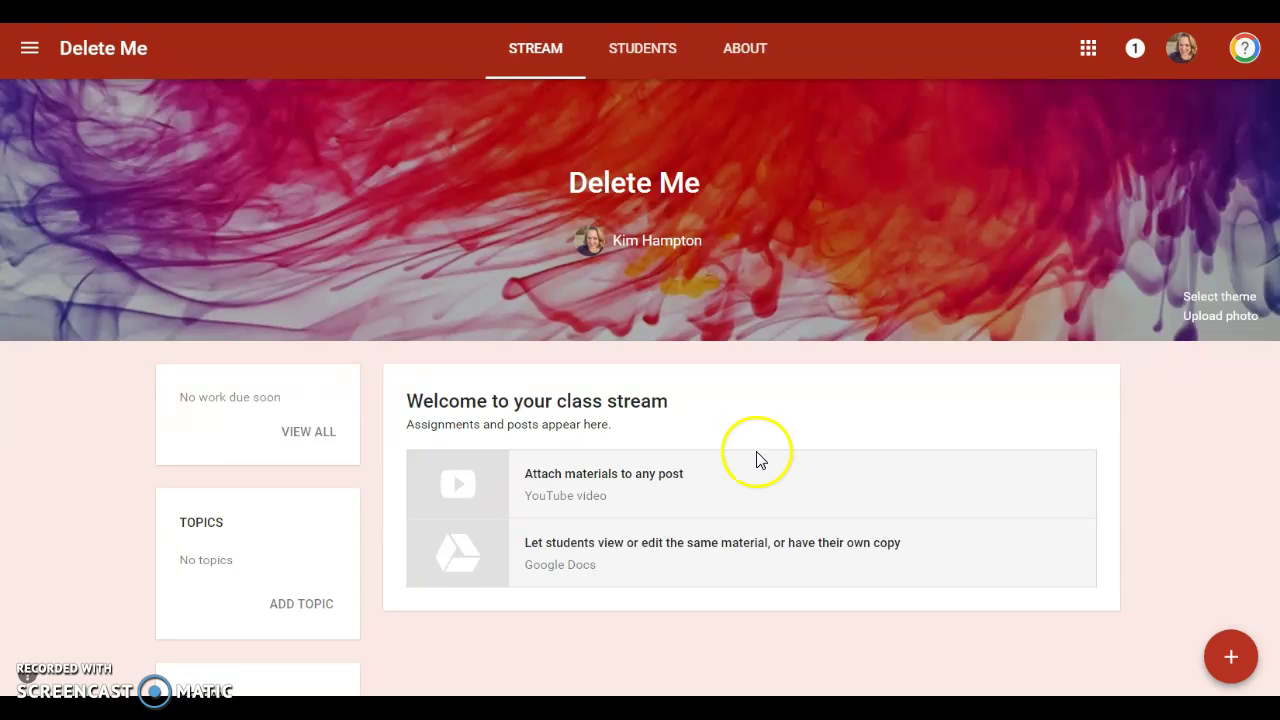
Review the navigation list of taught, enrolled and archived classes, then return to the class stream.
{"action": "left_click", "coordinate": [31, 50]}
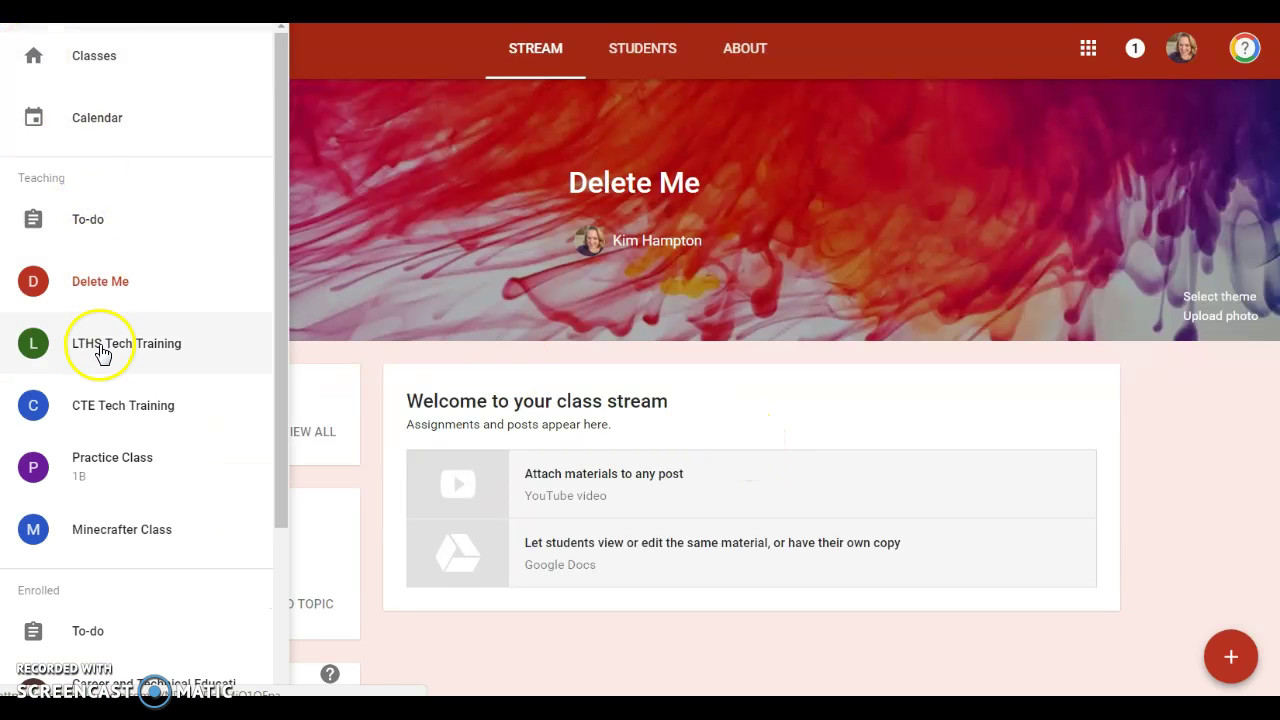
{"action": "scroll", "coordinate": [96, 561], "scroll_direction": "down", "scroll_amount": 2}
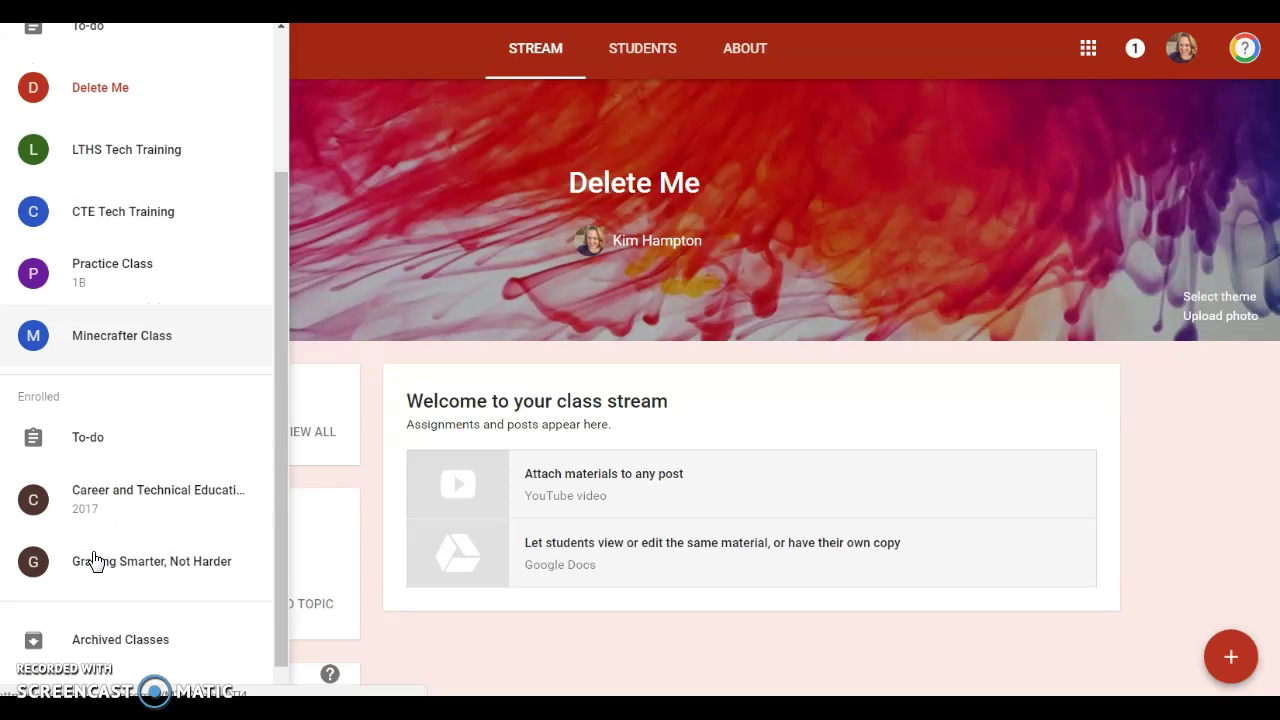
{"action": "scroll", "coordinate": [100, 578], "scroll_direction": "down", "scroll_amount": 1}
{"action": "scroll", "coordinate": [100, 578], "scroll_direction": "up", "scroll_amount": 3}
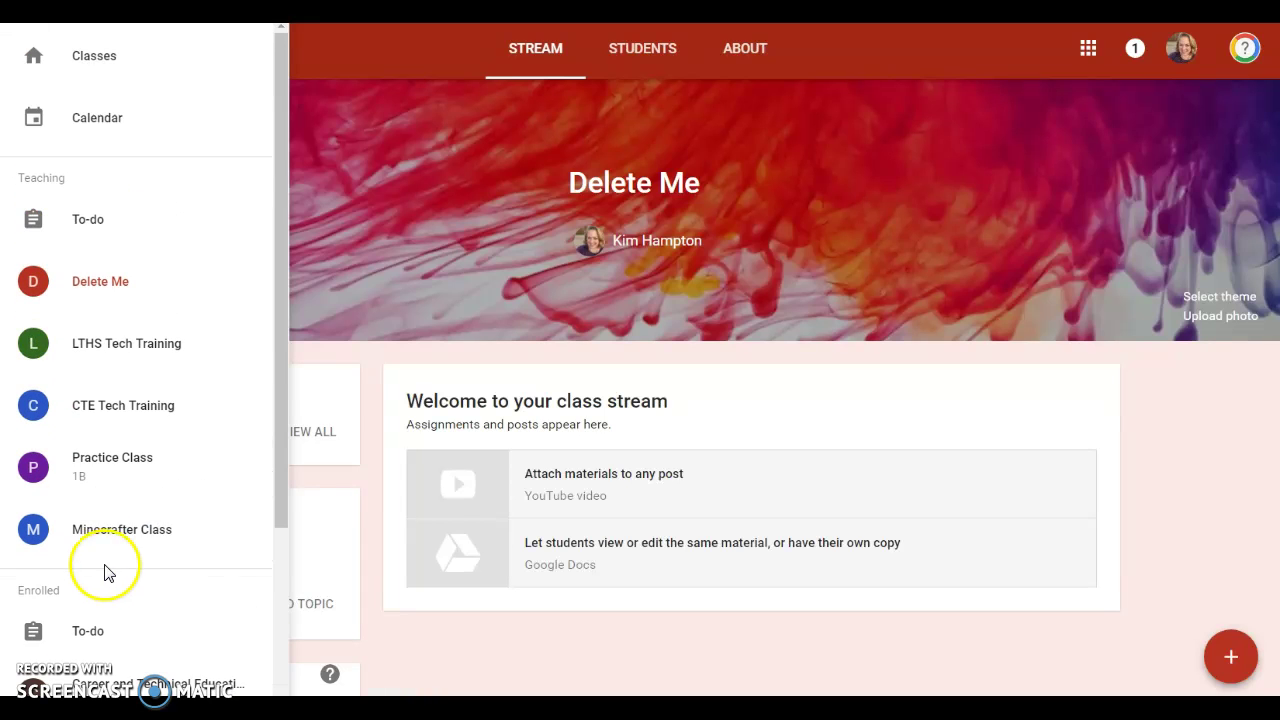
{"action": "left_click", "coordinate": [1157, 488]}
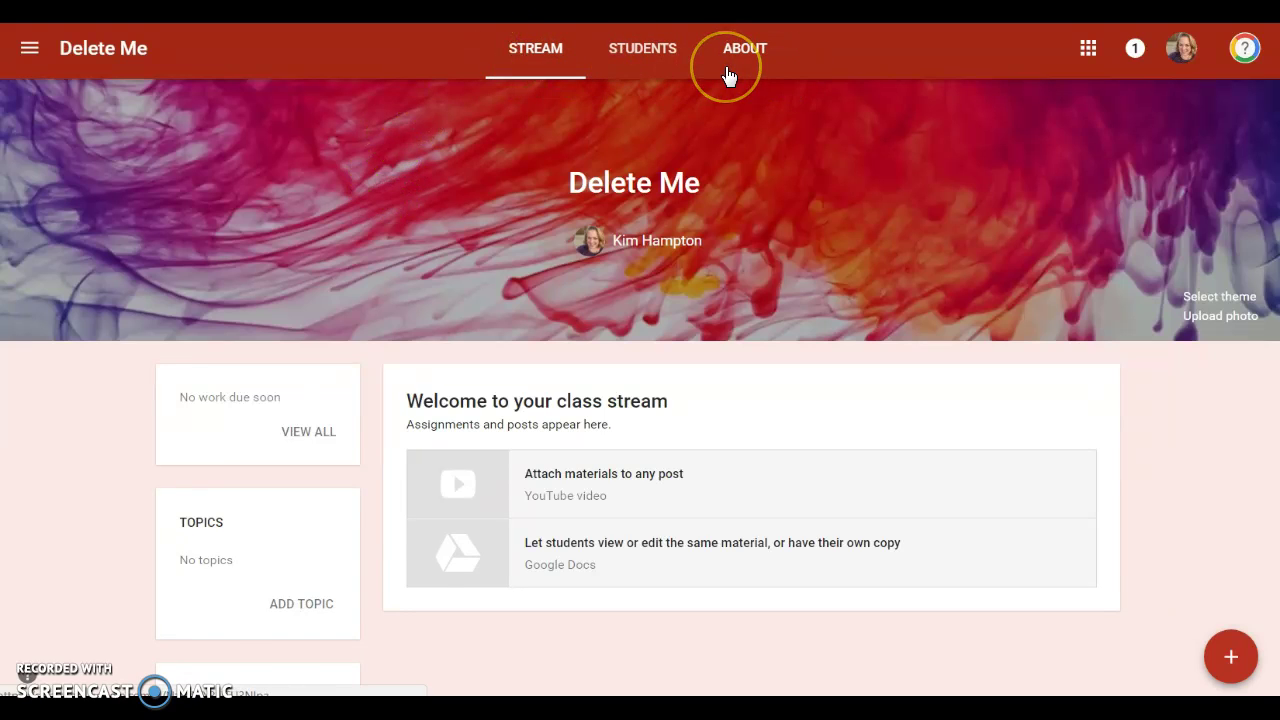
View the available Google apps from the class stream and close the list again.
{"action": "left_click", "coordinate": [540, 63]}
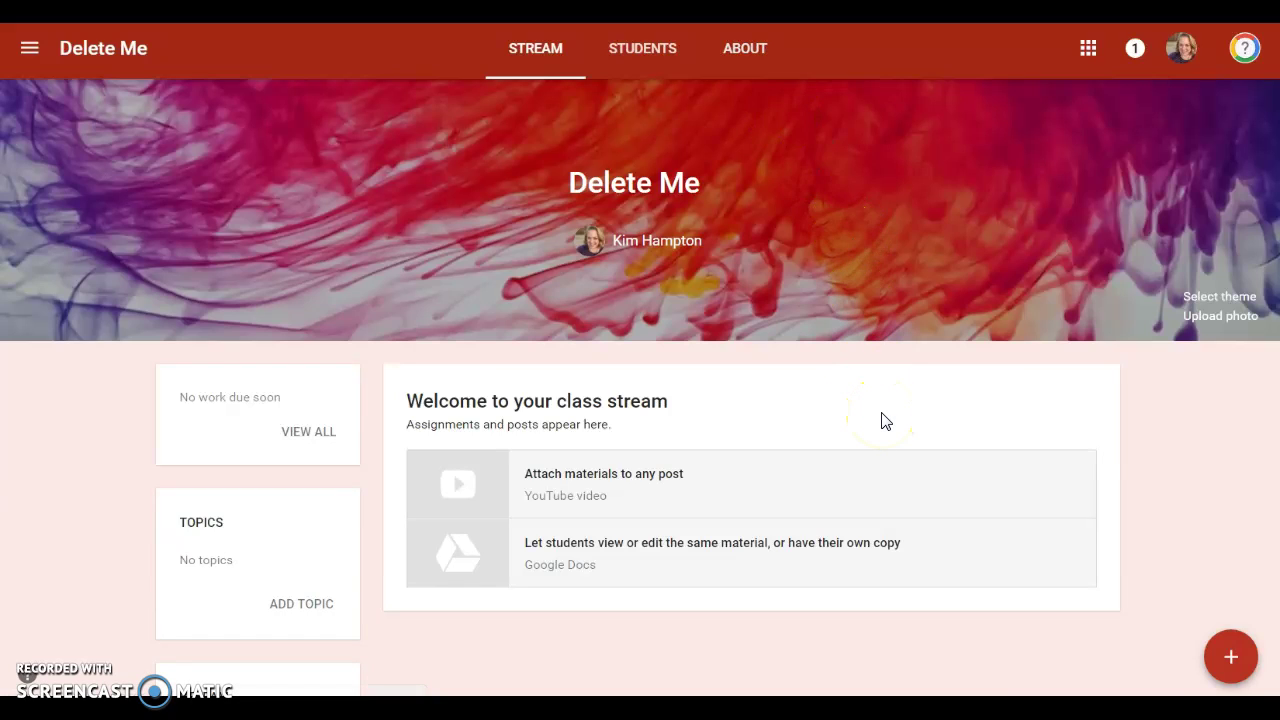
{"action": "left_click", "coordinate": [1089, 55]}
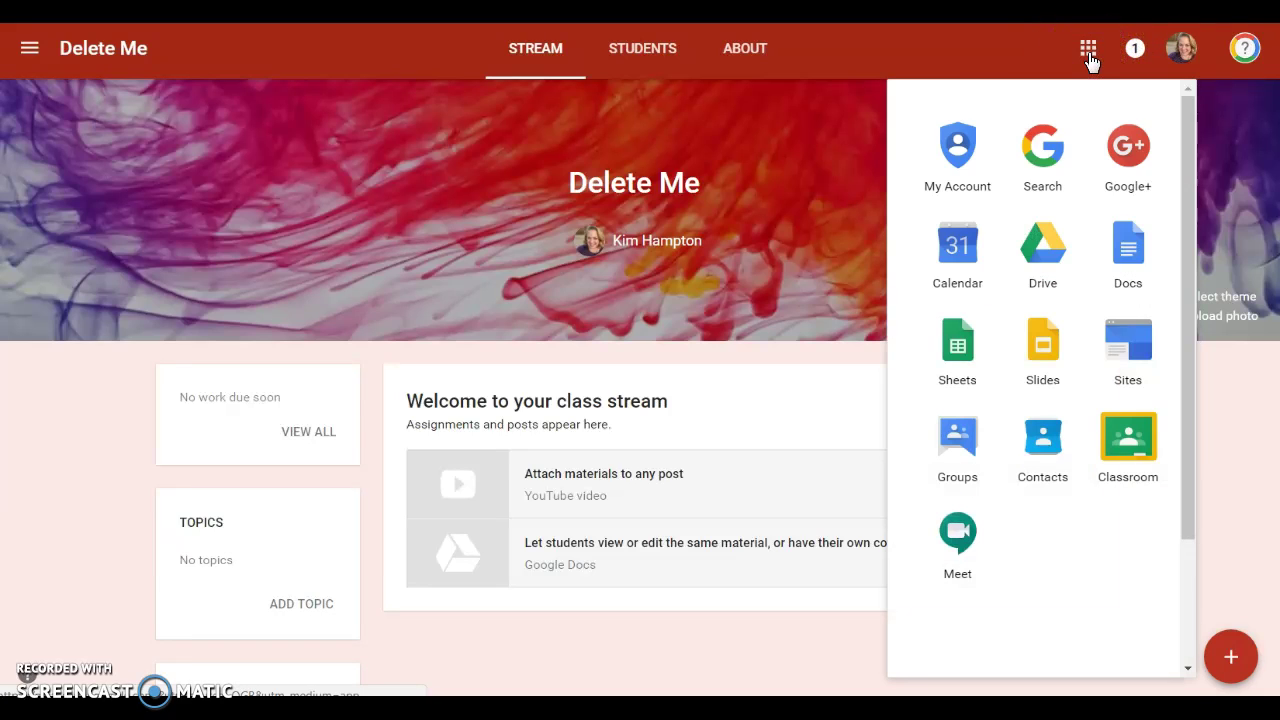
{"action": "left_click", "coordinate": [984, 45]}
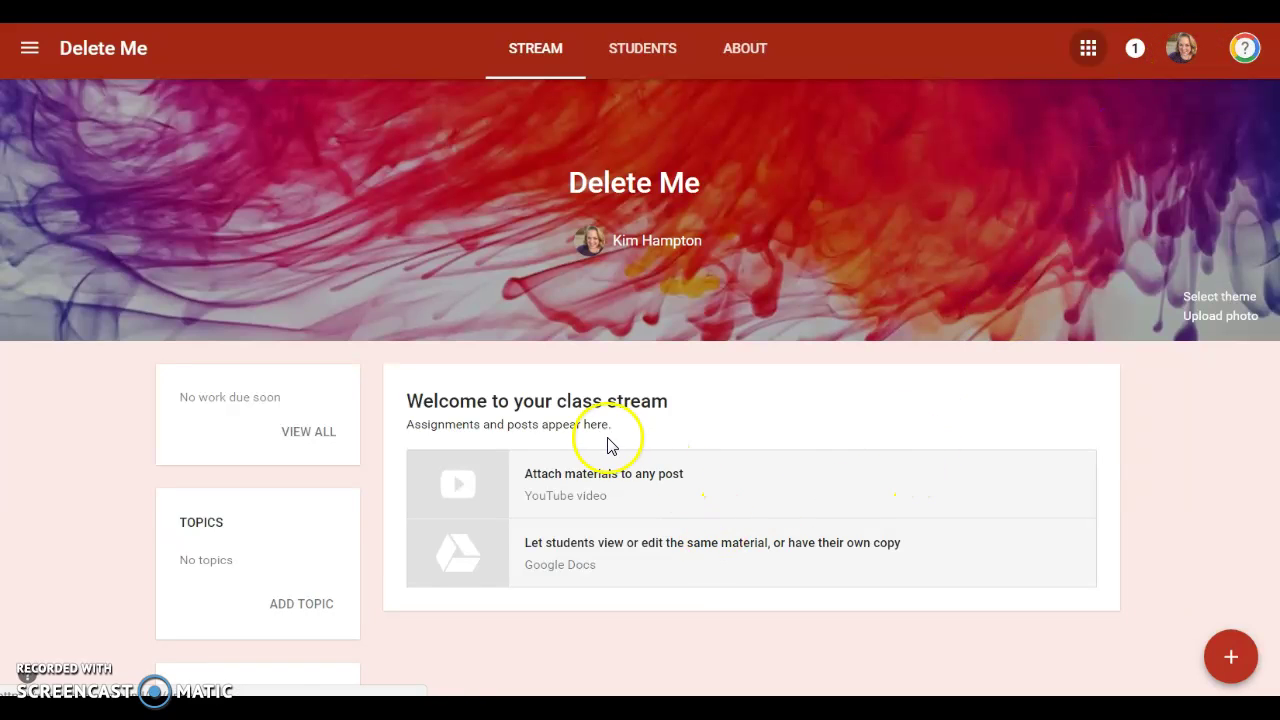
Look over the upcoming work, topics and deleted-items sections of the class stream.
{"action": "scroll", "coordinate": [606, 443], "scroll_direction": "down", "scroll_amount": 1}
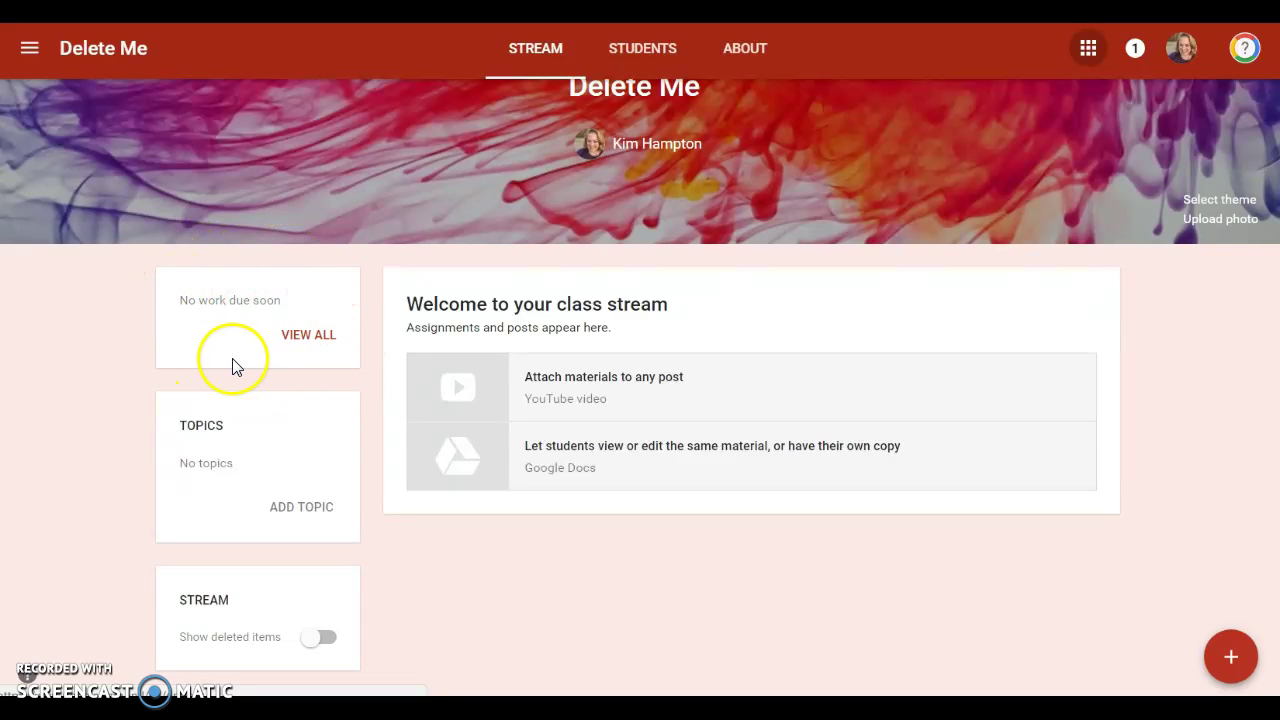
{"action": "scroll", "coordinate": [240, 366], "scroll_direction": "down", "scroll_amount": 1}
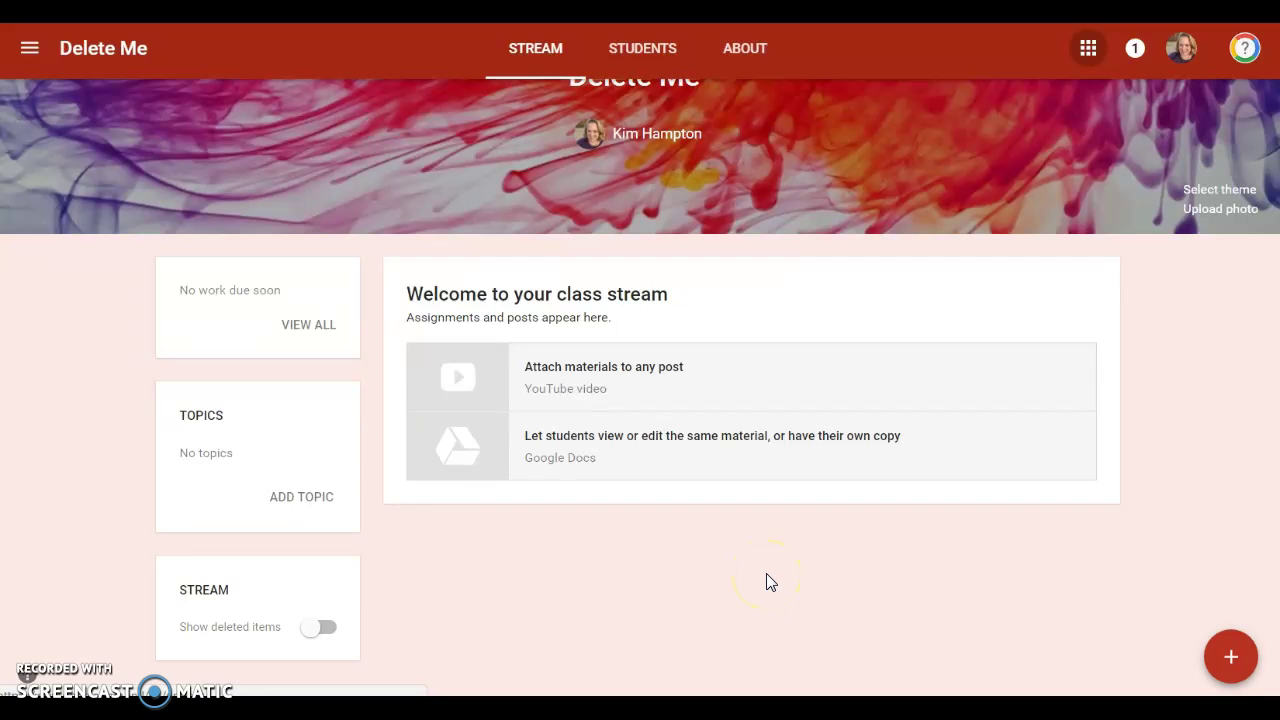
{"action": "scroll", "coordinate": [770, 582], "scroll_direction": "up", "scroll_amount": 1}
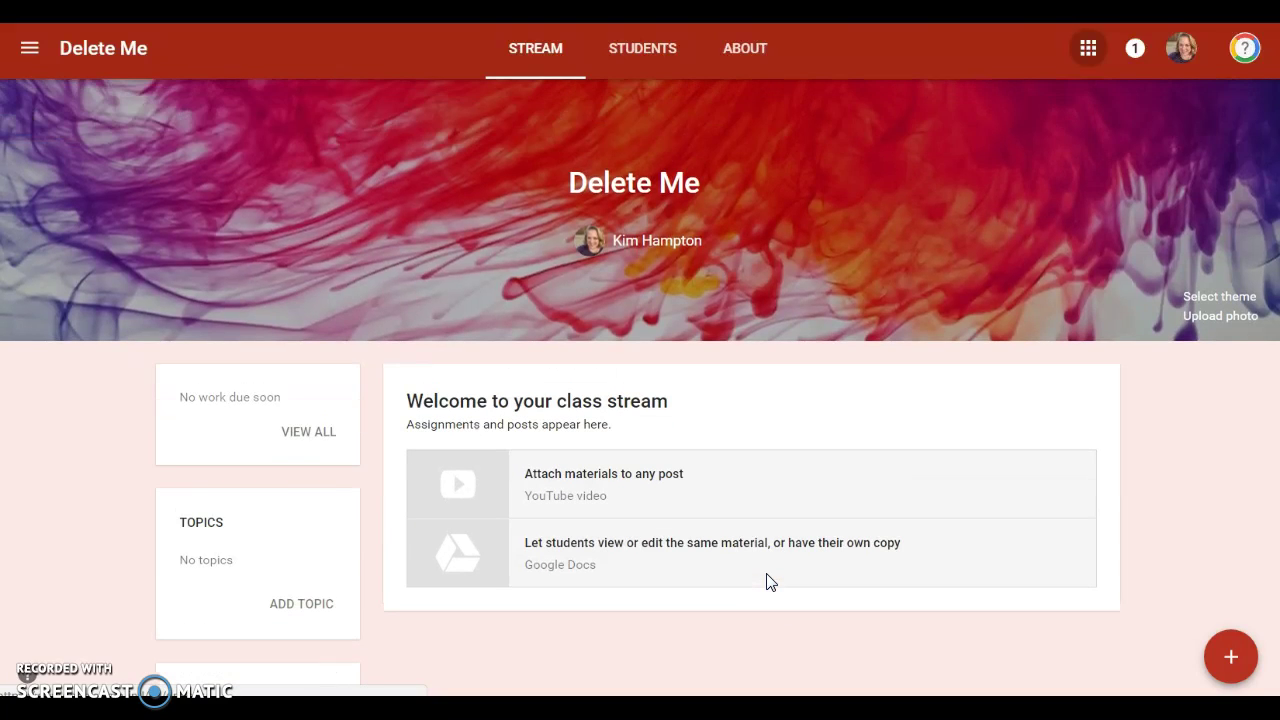
Start a new assignment in the class with the title "Delete Me Also", leaving the instructions empty.
{"action": "mouse_move", "coordinate": [1226, 670]}
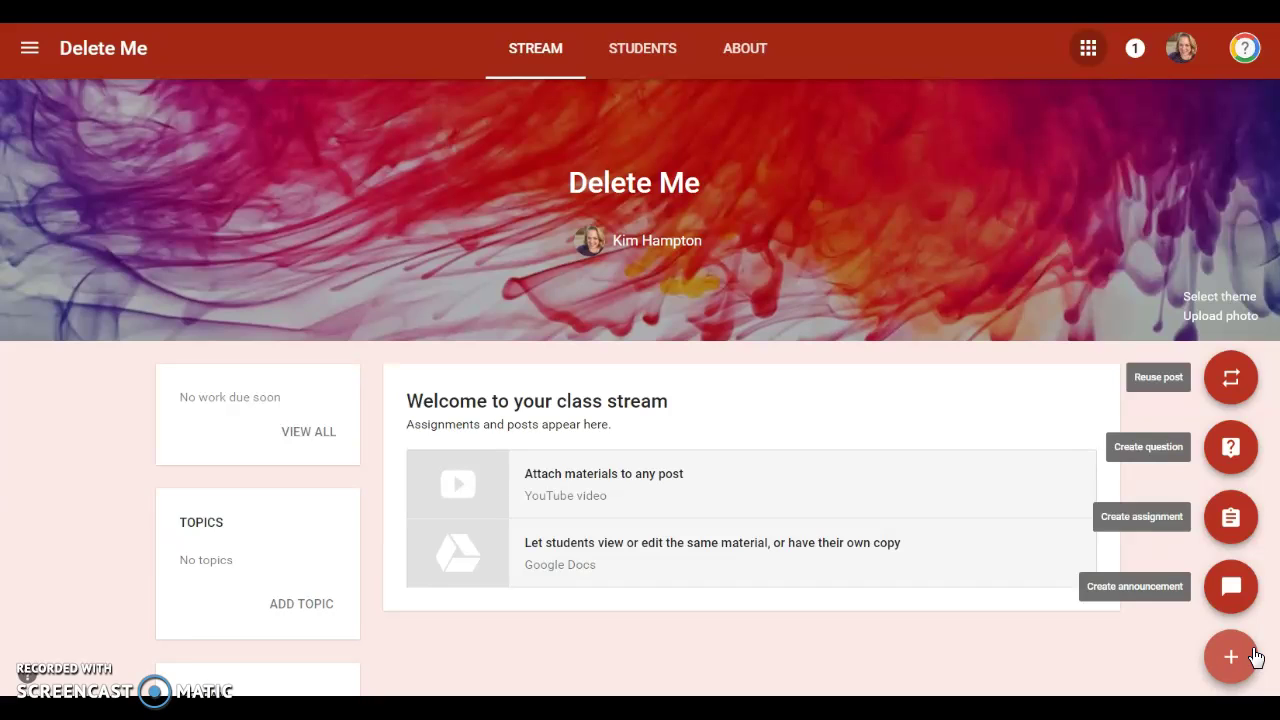
{"action": "left_click", "coordinate": [1234, 586]}
{"action": "left_click", "coordinate": [1232, 518]}
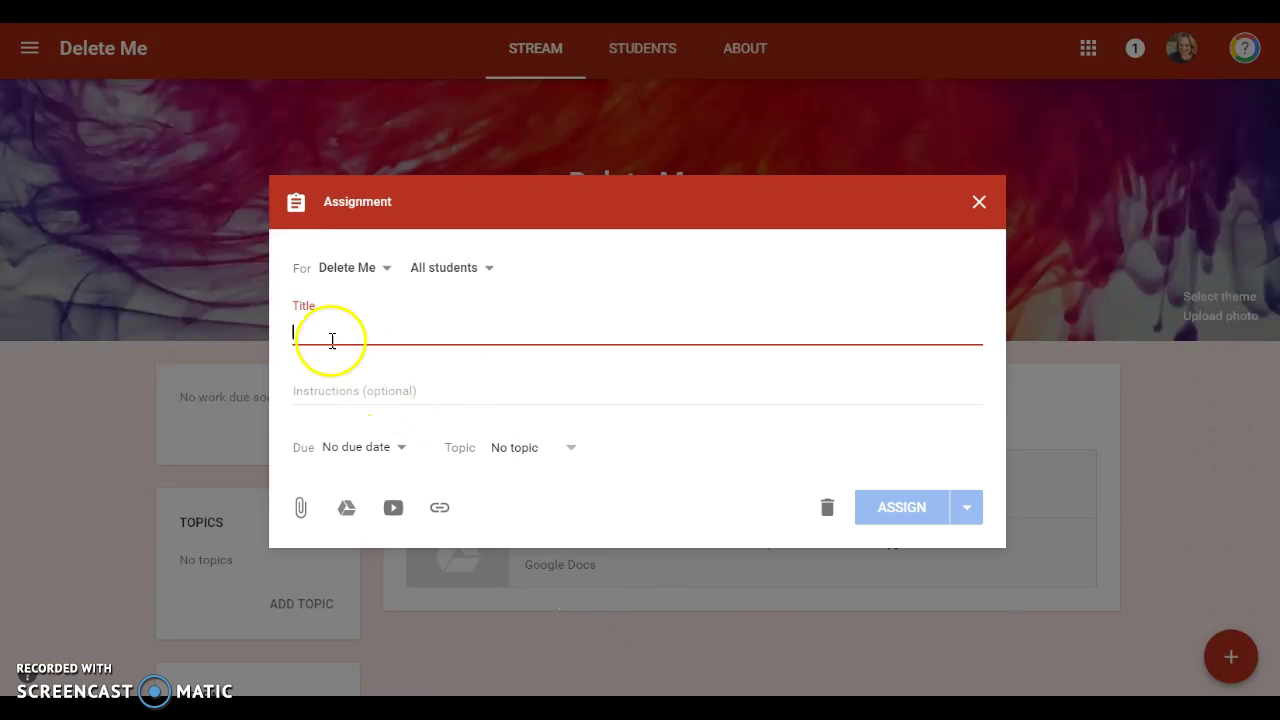
{"action": "type", "text": "Delete Me Also"}
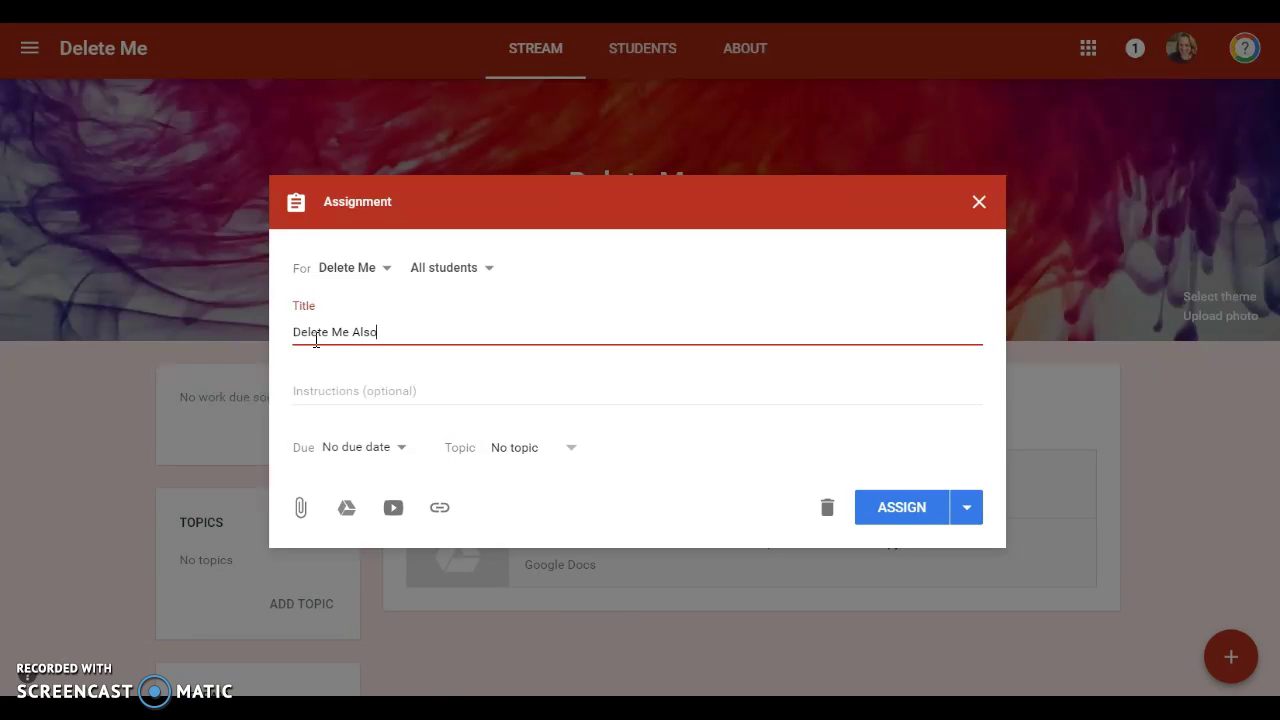
{"action": "left_click", "coordinate": [337, 392]}
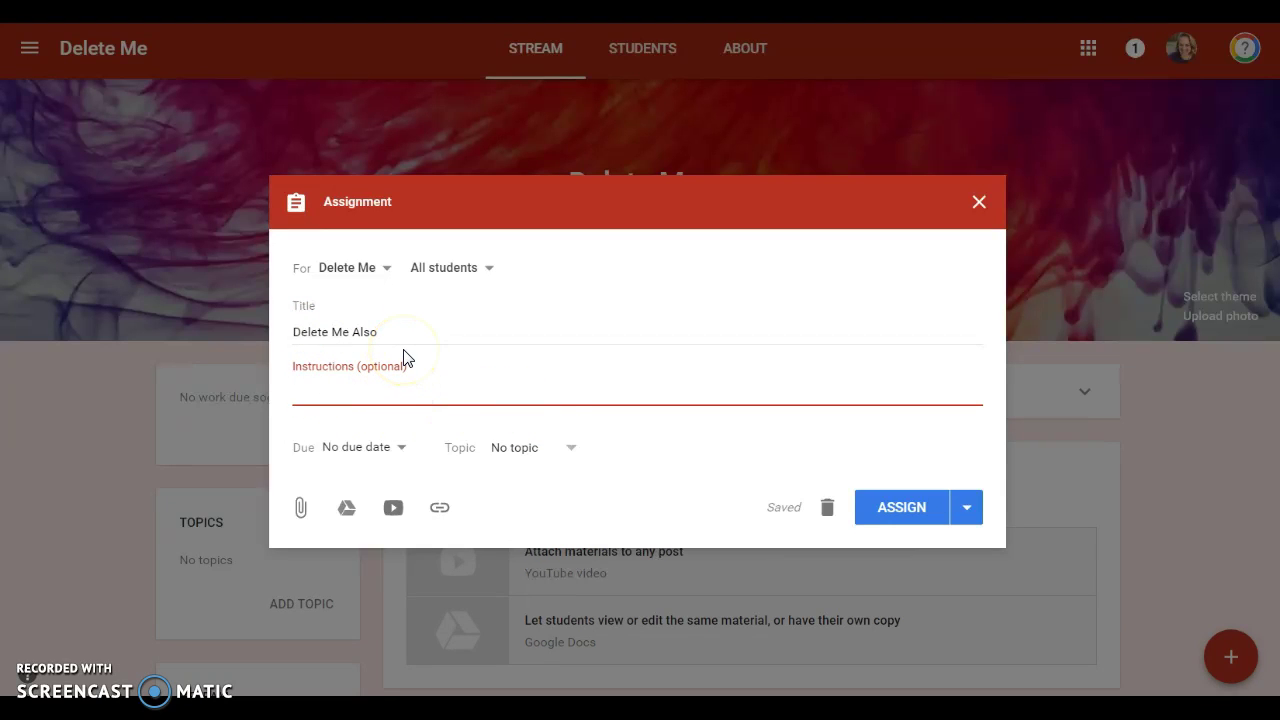
Add LTHS Tech Training, CTE Tech Training, Practice Class and Minecrafter Class as additional classes for the assignment.
{"action": "left_click", "coordinate": [388, 276]}
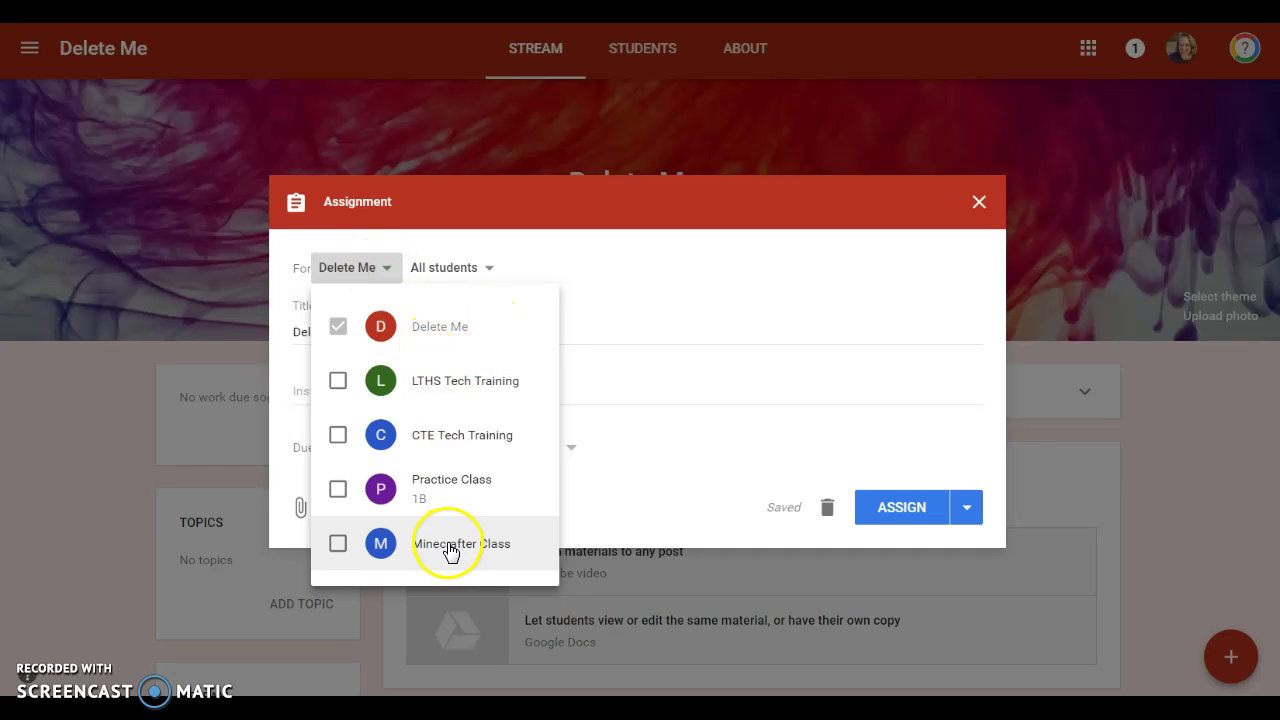
{"action": "left_click", "coordinate": [338, 381]}
{"action": "left_click", "coordinate": [338, 435]}
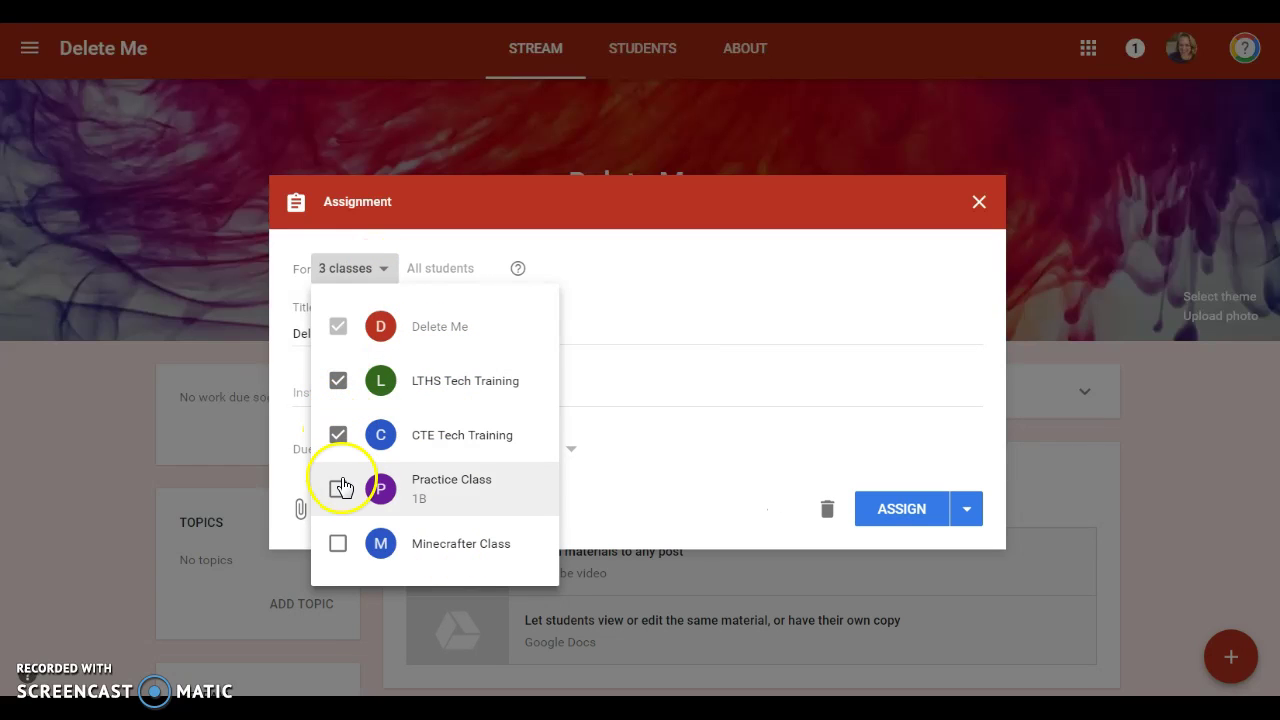
{"action": "left_click", "coordinate": [338, 489]}
{"action": "left_click", "coordinate": [338, 543]}
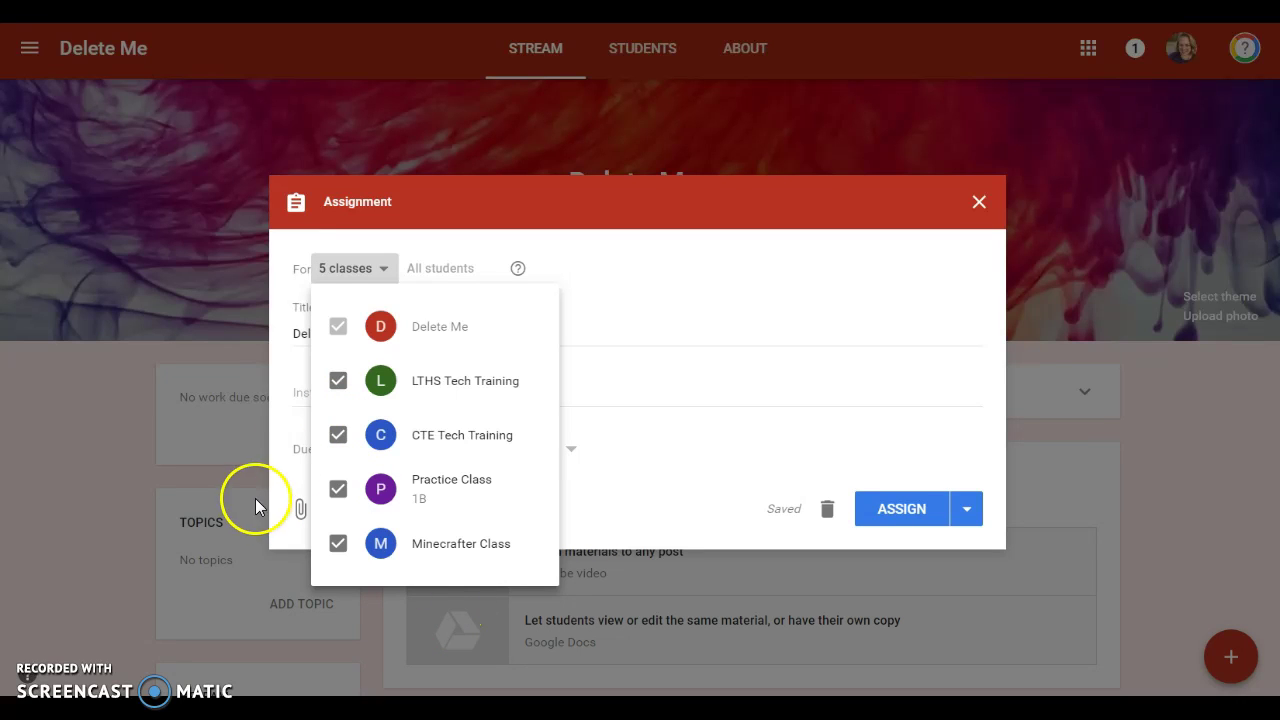
Remove the four additional classes from the assignment, leaving only Delete Me selected.
{"action": "left_click", "coordinate": [338, 543]}
{"action": "left_click", "coordinate": [338, 489]}
{"action": "left_click", "coordinate": [338, 435]}
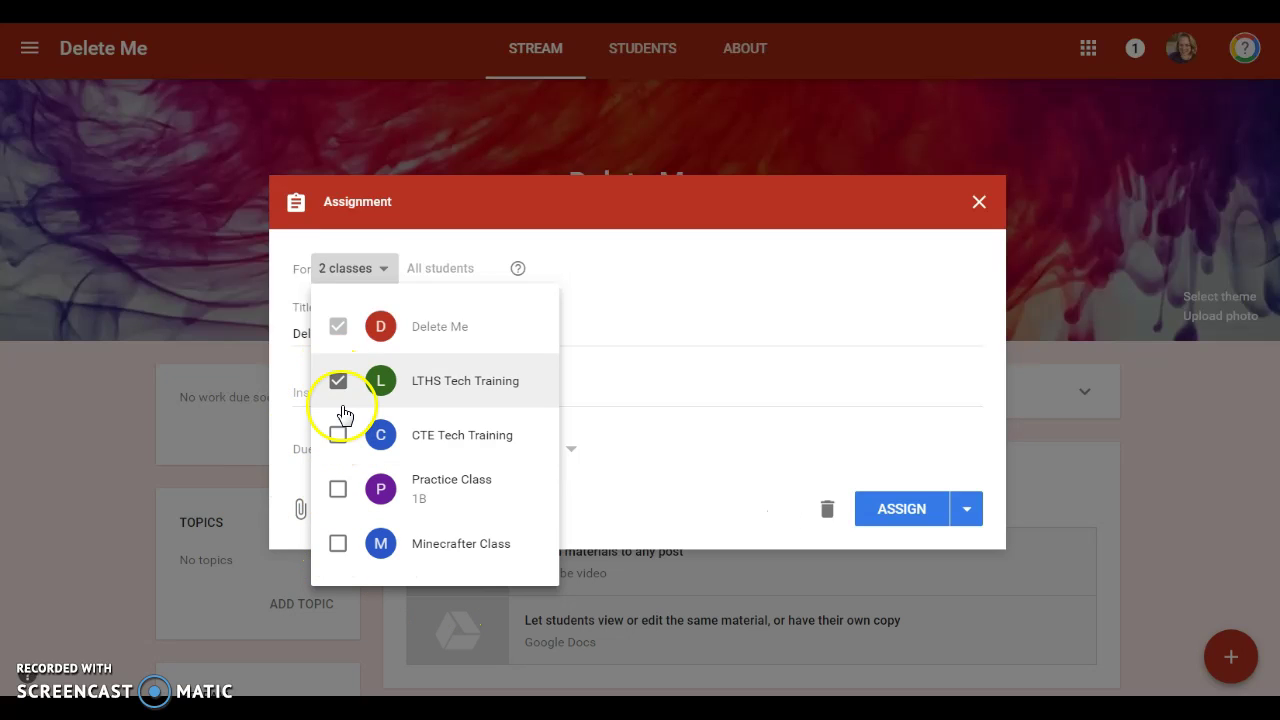
{"action": "left_click", "coordinate": [338, 381]}
{"action": "left_click", "coordinate": [338, 375]}
{"action": "left_click", "coordinate": [339, 368]}
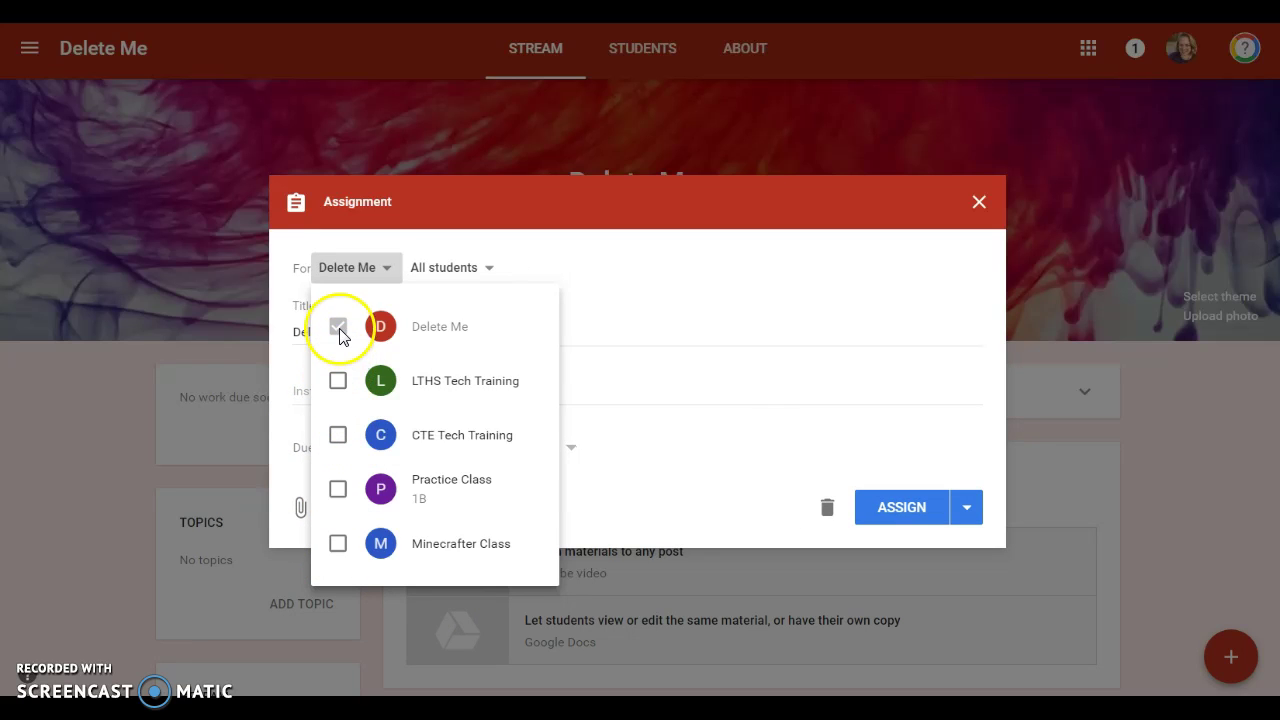
{"action": "left_click", "coordinate": [657, 334]}
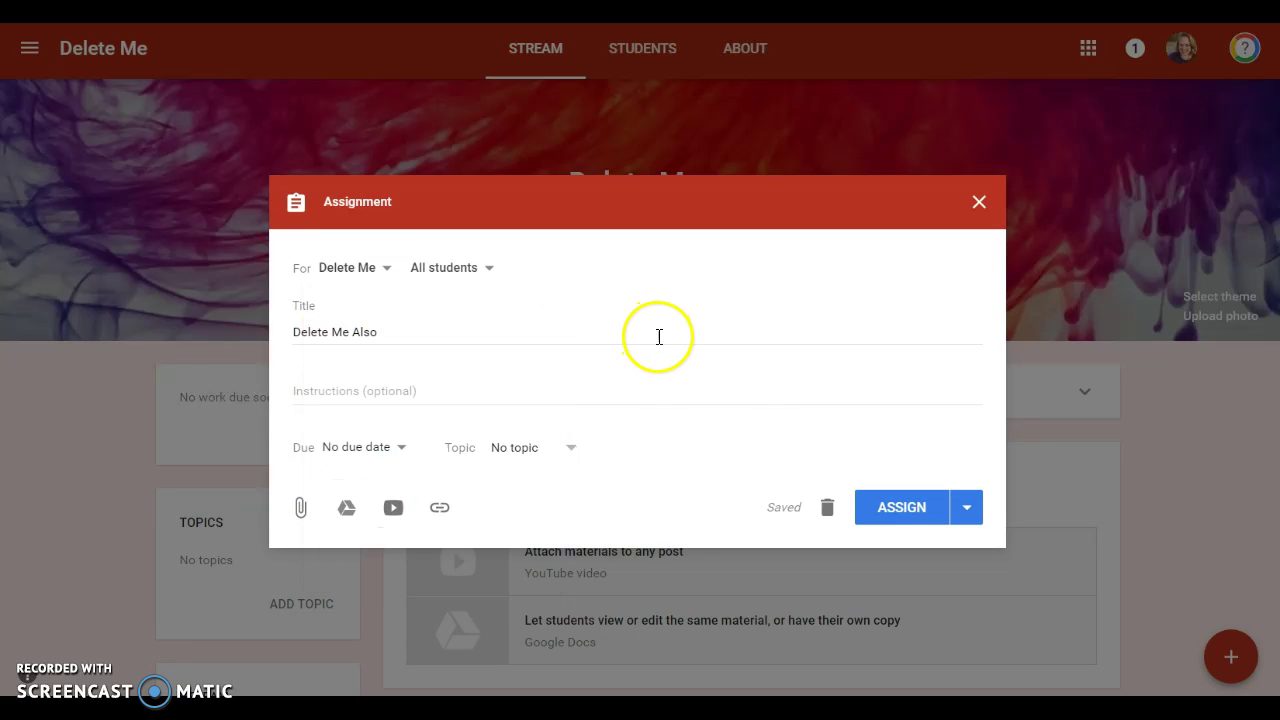
View the student selection options for the assignment and keep it set for all students.
{"action": "left_click", "coordinate": [490, 270]}
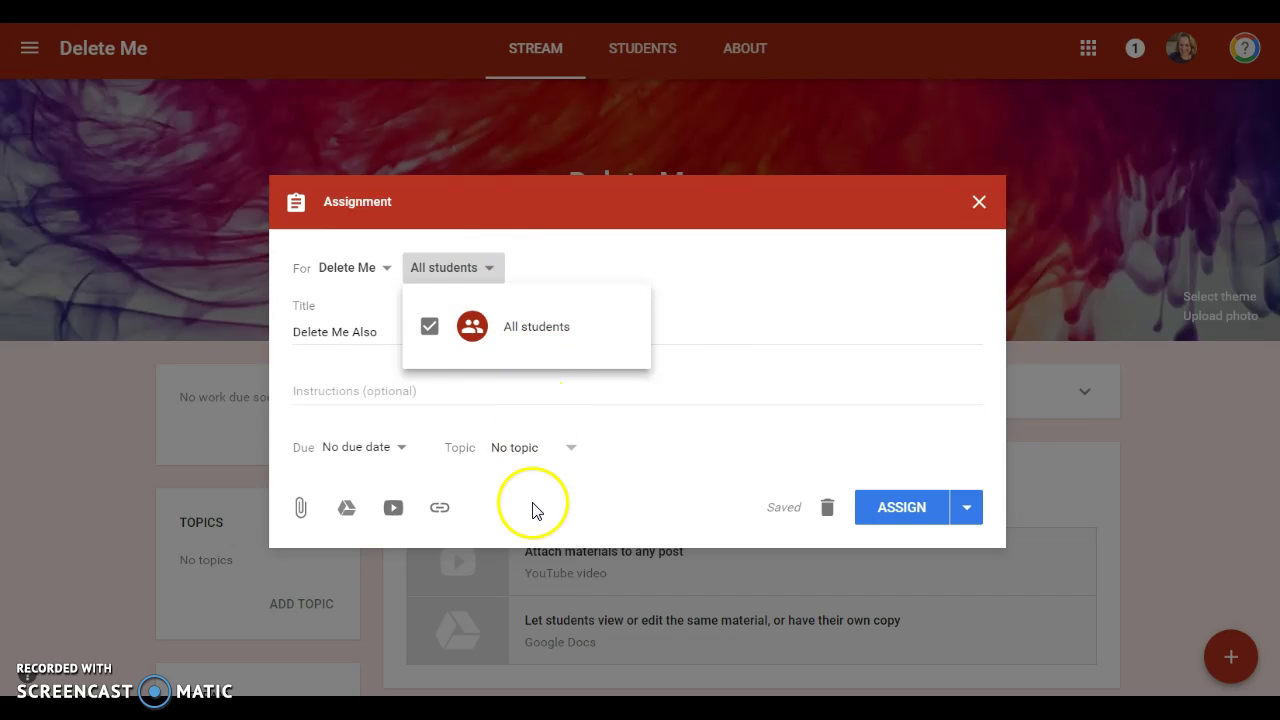
{"action": "left_click", "coordinate": [816, 292]}
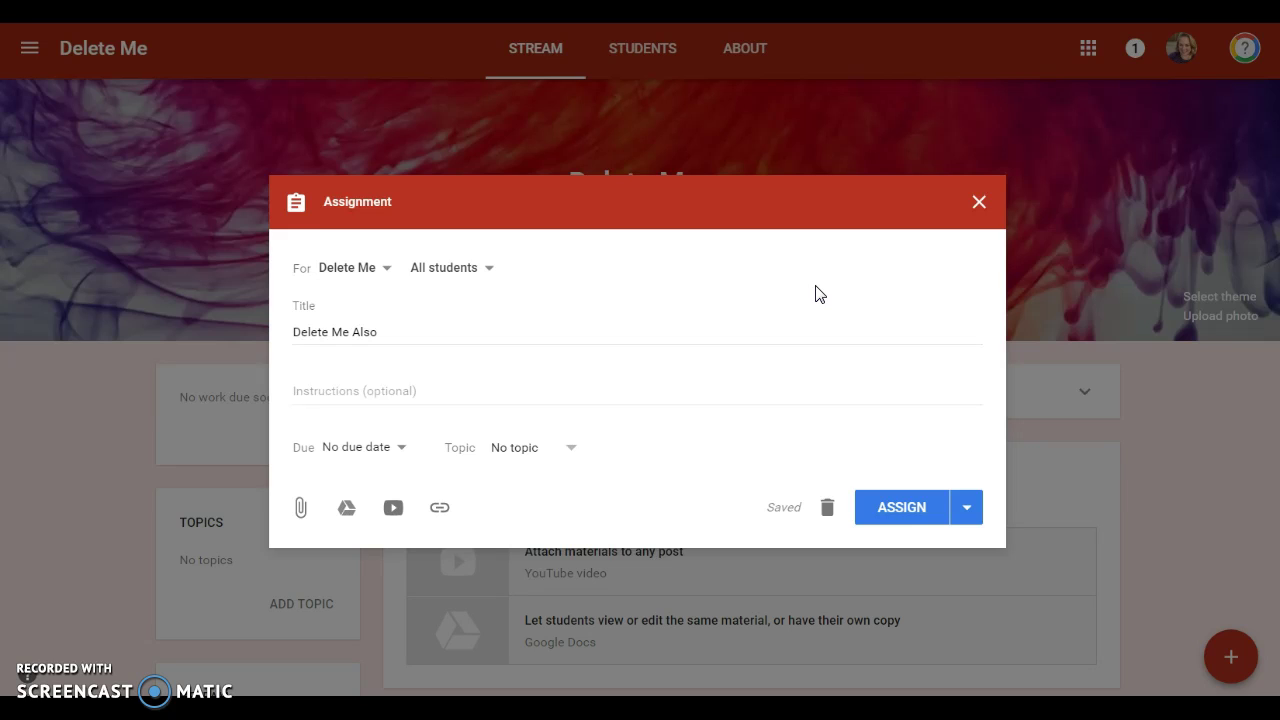
{"action": "left_click_drag", "start_coordinate": [810, 290], "coordinate": [751, 316]}
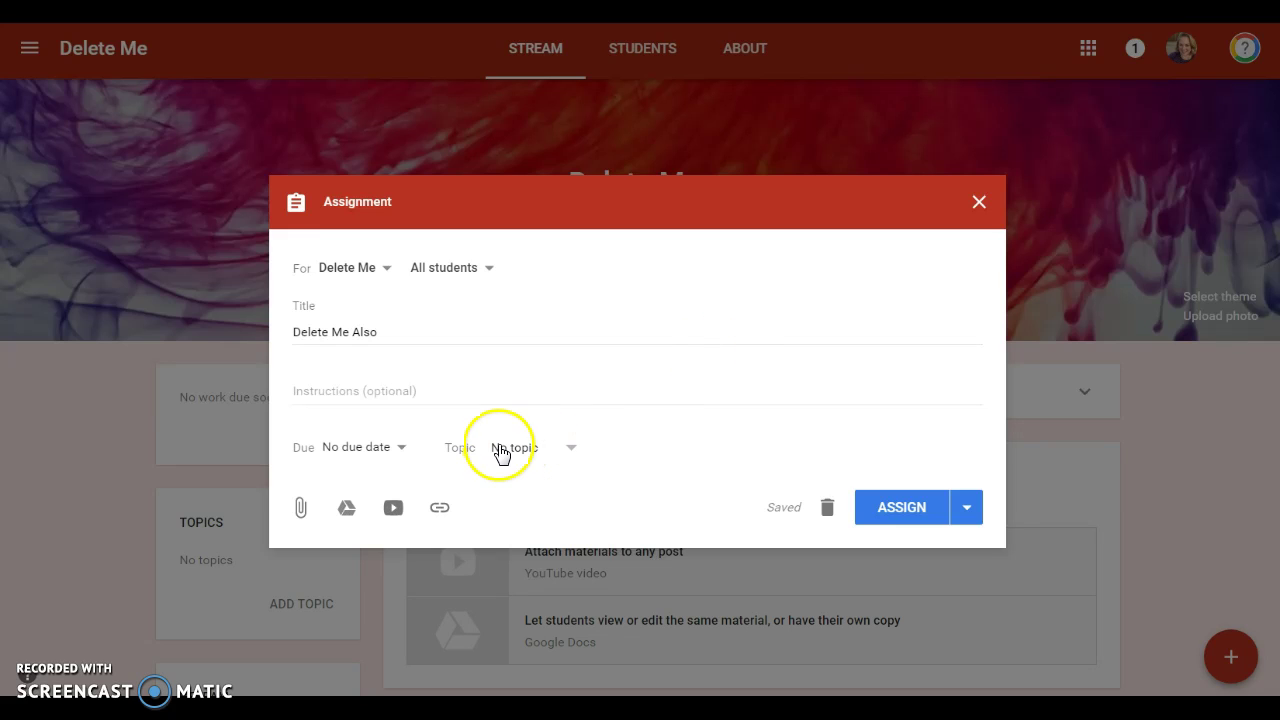
Set the assignment's due date to Aug 30, 2017, without a due time.
{"action": "left_click", "coordinate": [403, 449]}
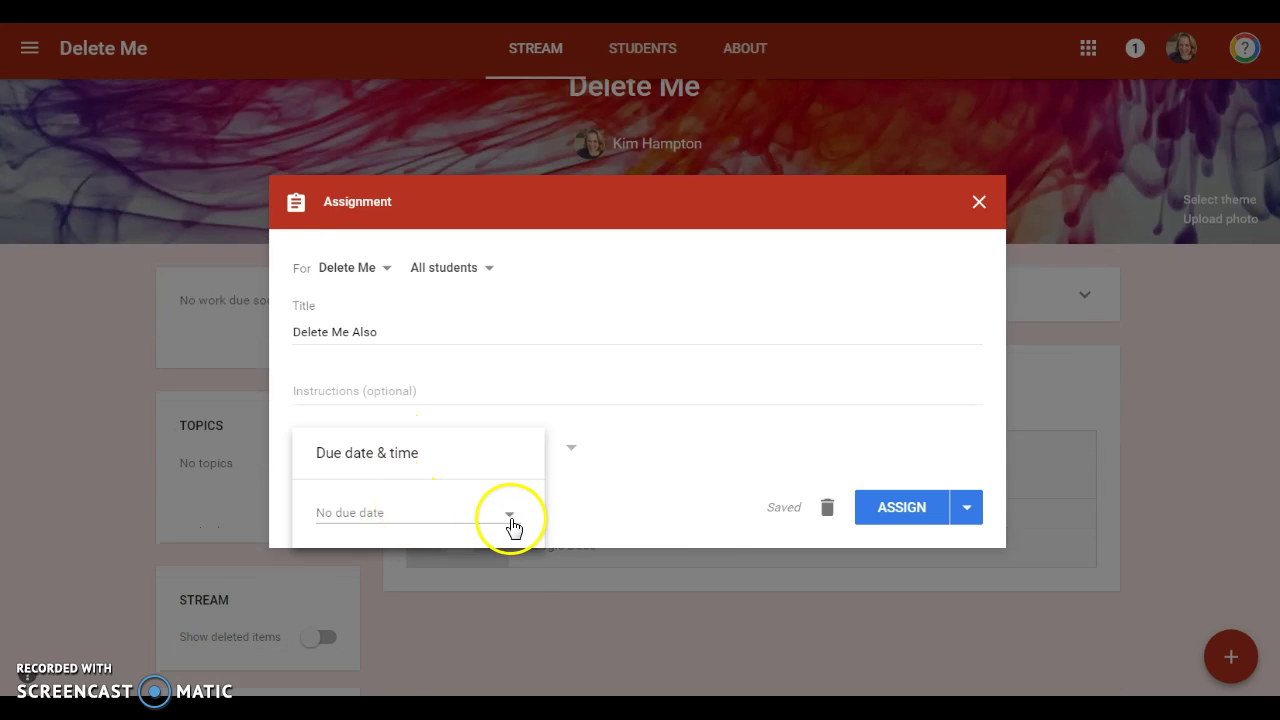
{"action": "left_click", "coordinate": [510, 517]}
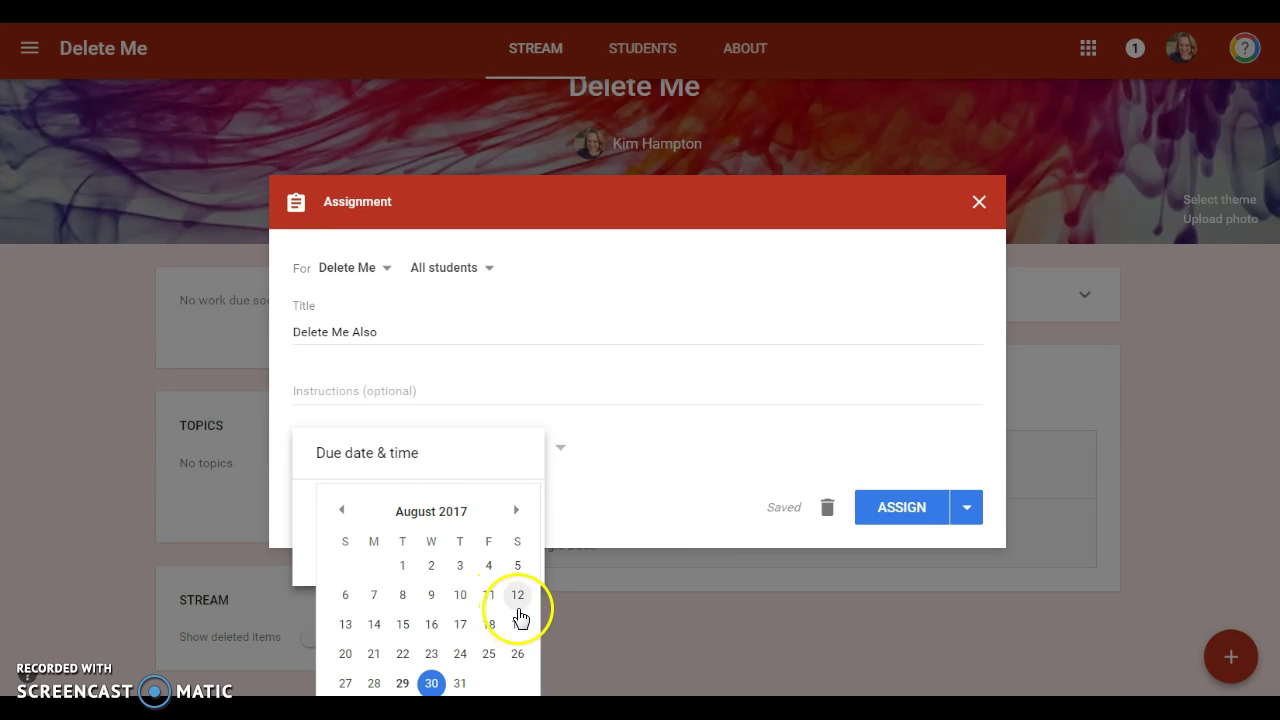
{"action": "left_click", "coordinate": [603, 386]}
{"action": "left_click", "coordinate": [376, 444]}
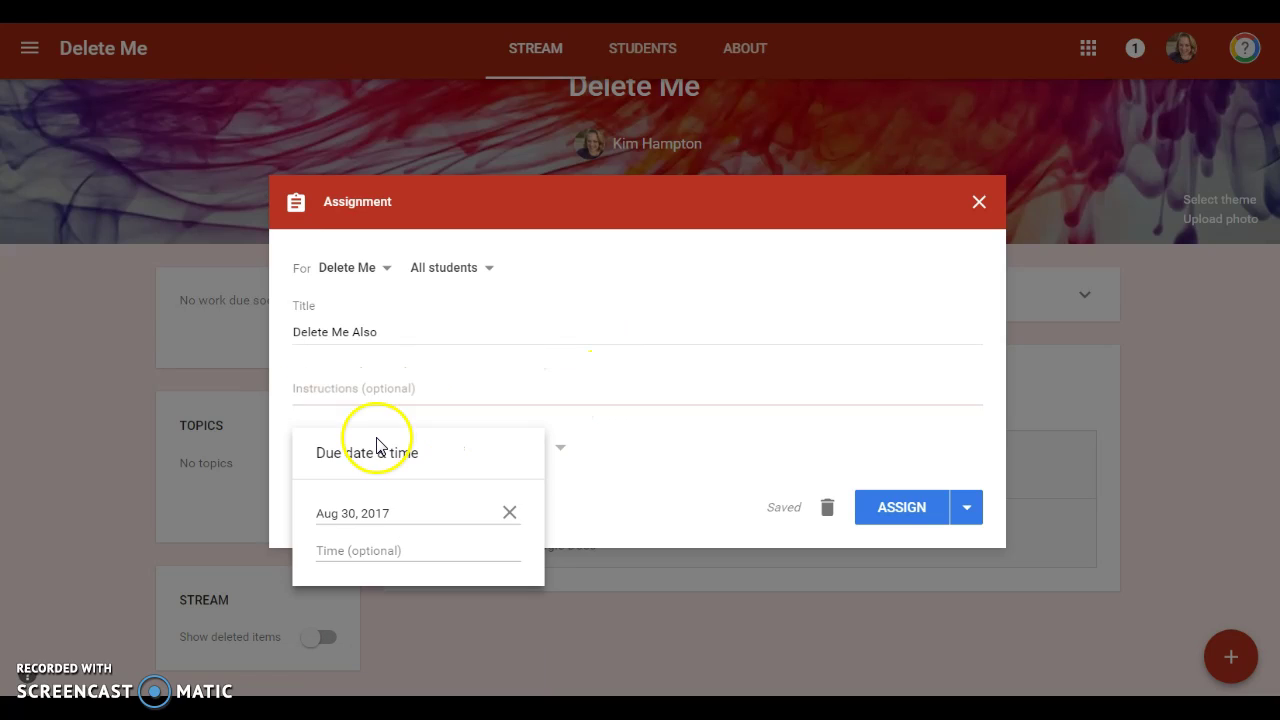
{"action": "left_click", "coordinate": [550, 388]}
{"action": "left_click", "coordinate": [743, 463]}
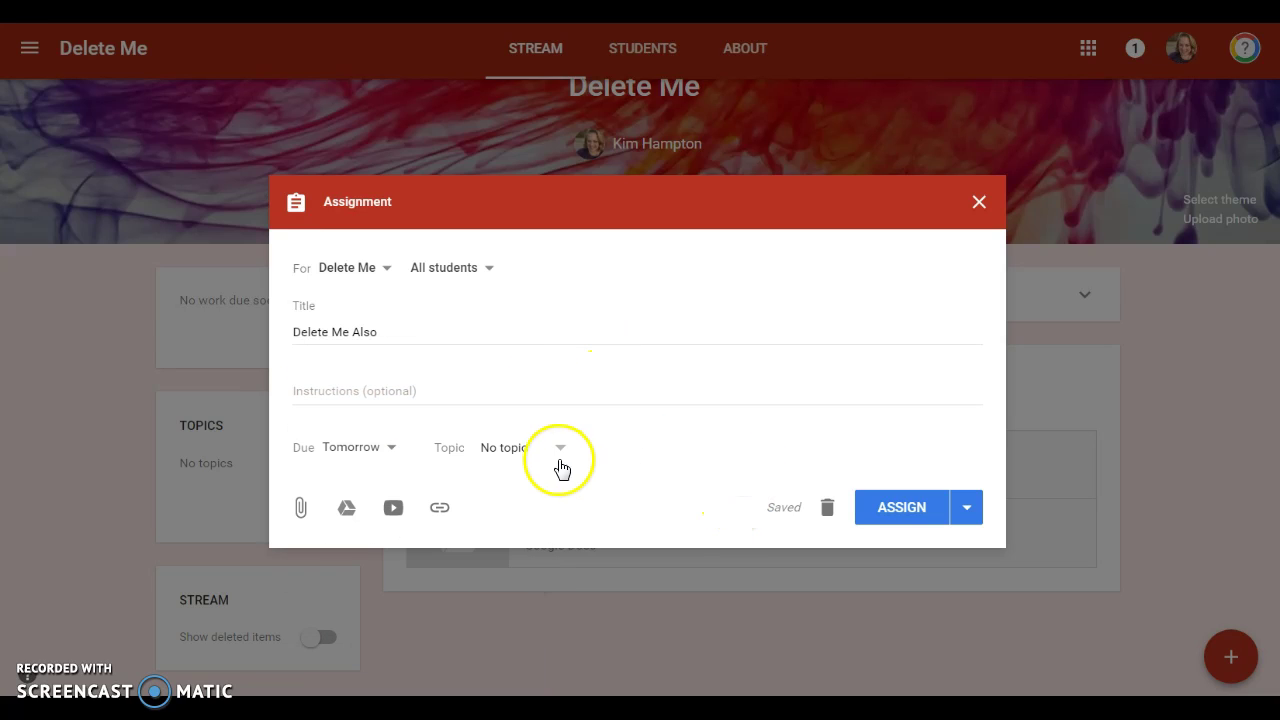
Look over the topic choices and the file and Drive attachment options of the assignment without changing them.
{"action": "left_click", "coordinate": [562, 451]}
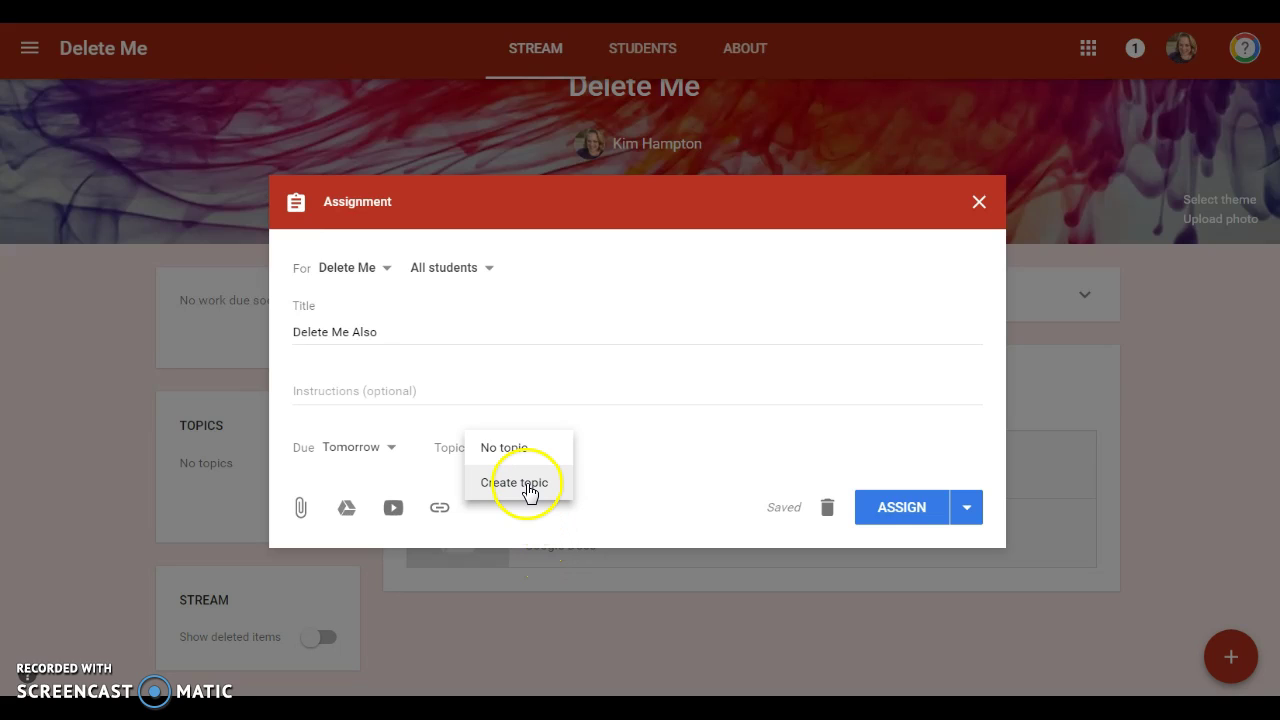
{"action": "left_click", "coordinate": [631, 486]}
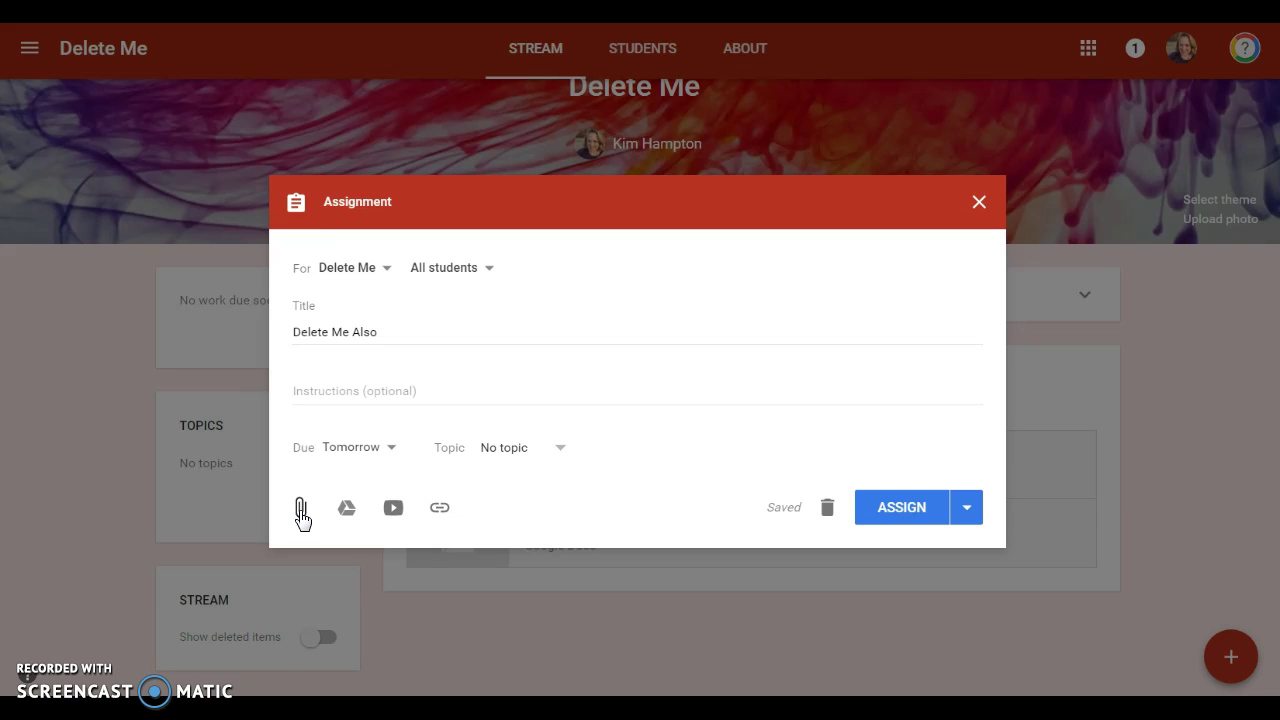
{"action": "left_click", "coordinate": [302, 515]}
{"action": "left_click", "coordinate": [345, 515]}
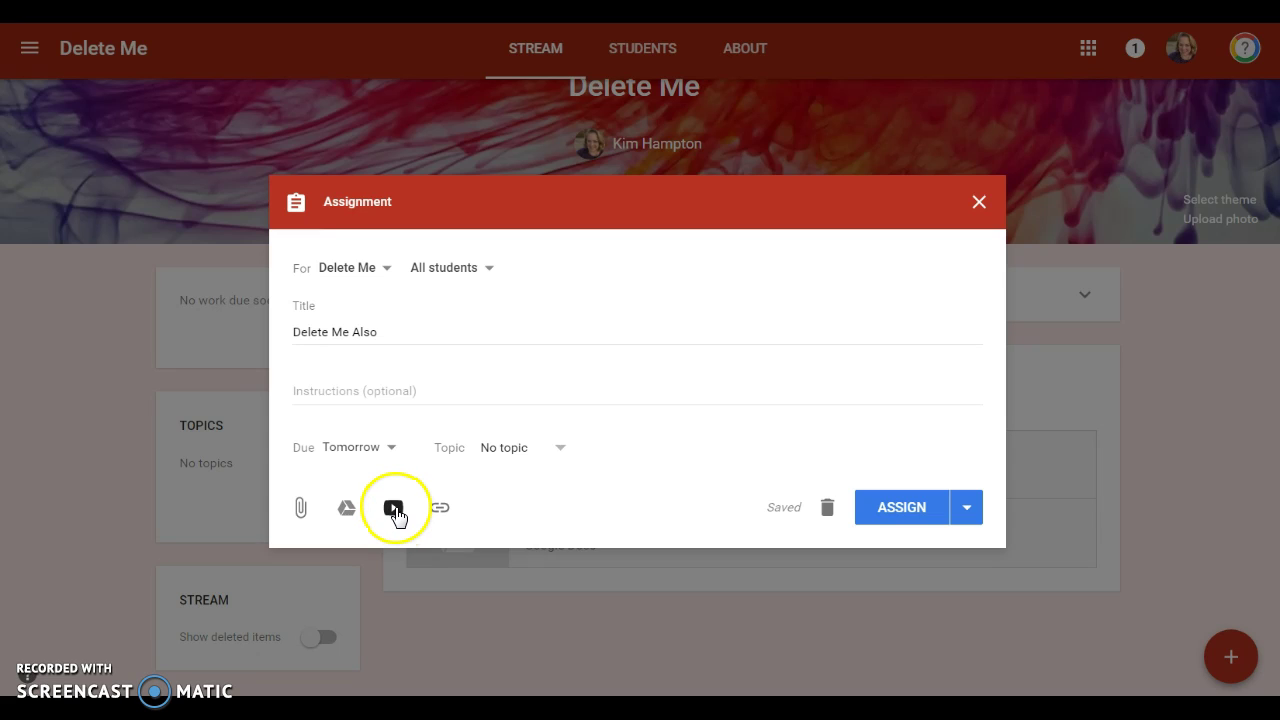
Search YouTube for "What does the fox say?" and attach the official Ylvis music video to the assignment.
{"action": "left_click", "coordinate": [394, 509]}
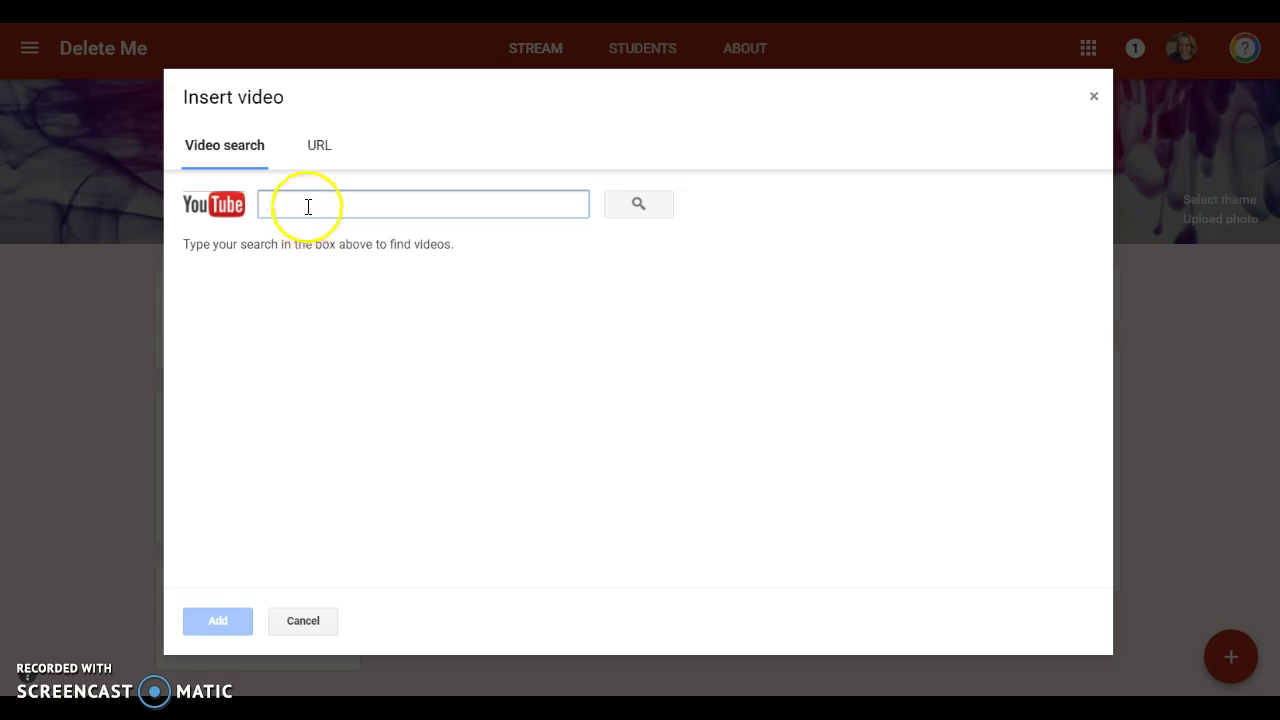
{"action": "type", "text": "What does the fox"}
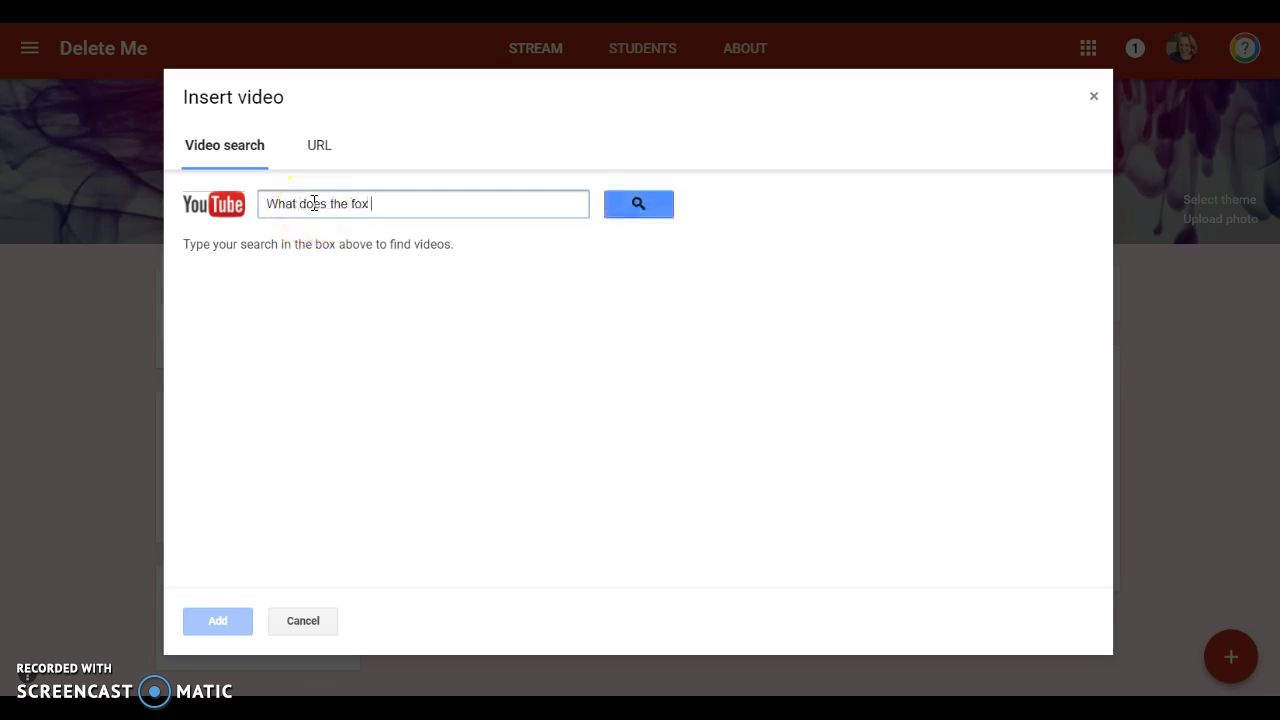
{"action": "type", "text": " say?"}
{"action": "key", "text": "Return"}
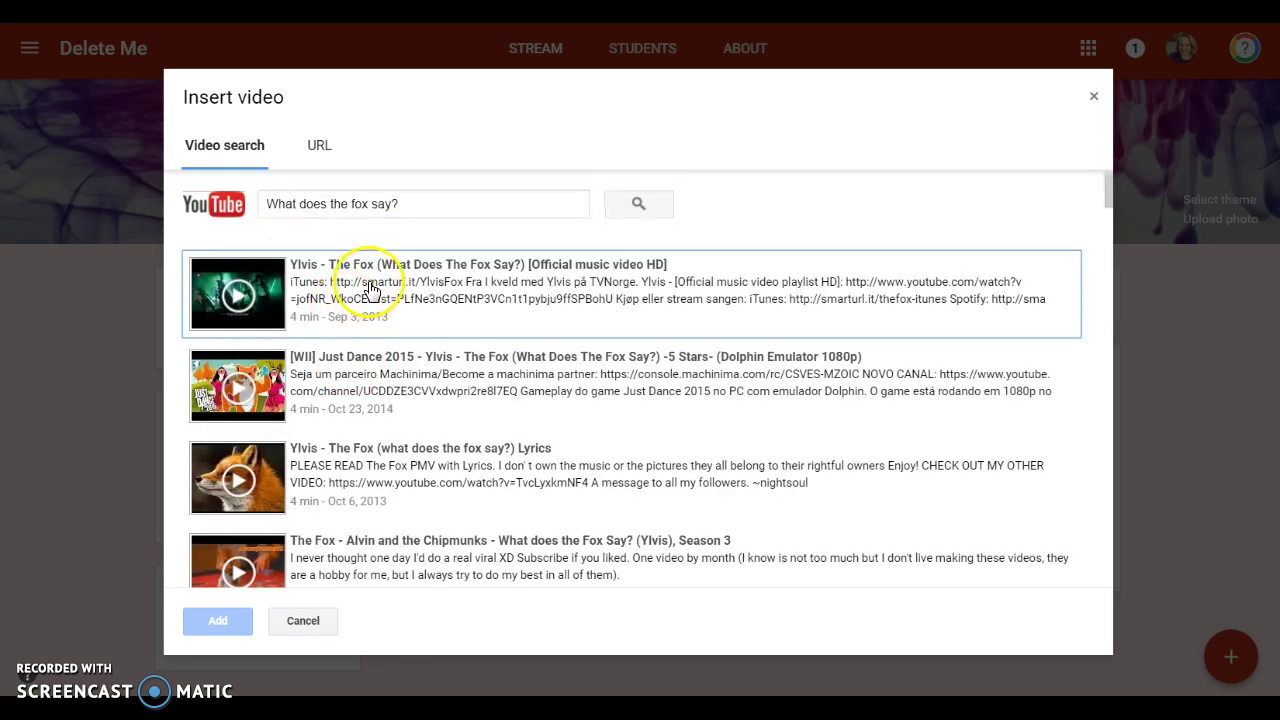
{"action": "left_click", "coordinate": [366, 286]}
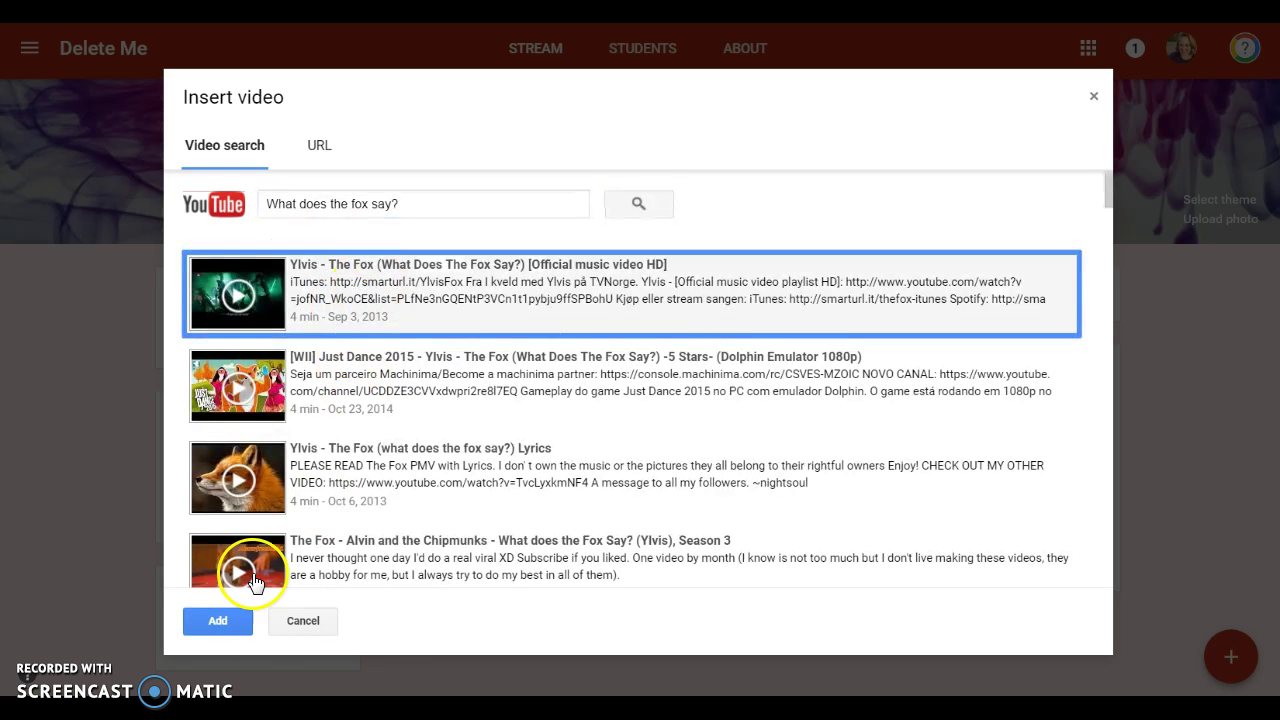
{"action": "left_click", "coordinate": [240, 300]}
{"action": "left_click", "coordinate": [335, 290]}
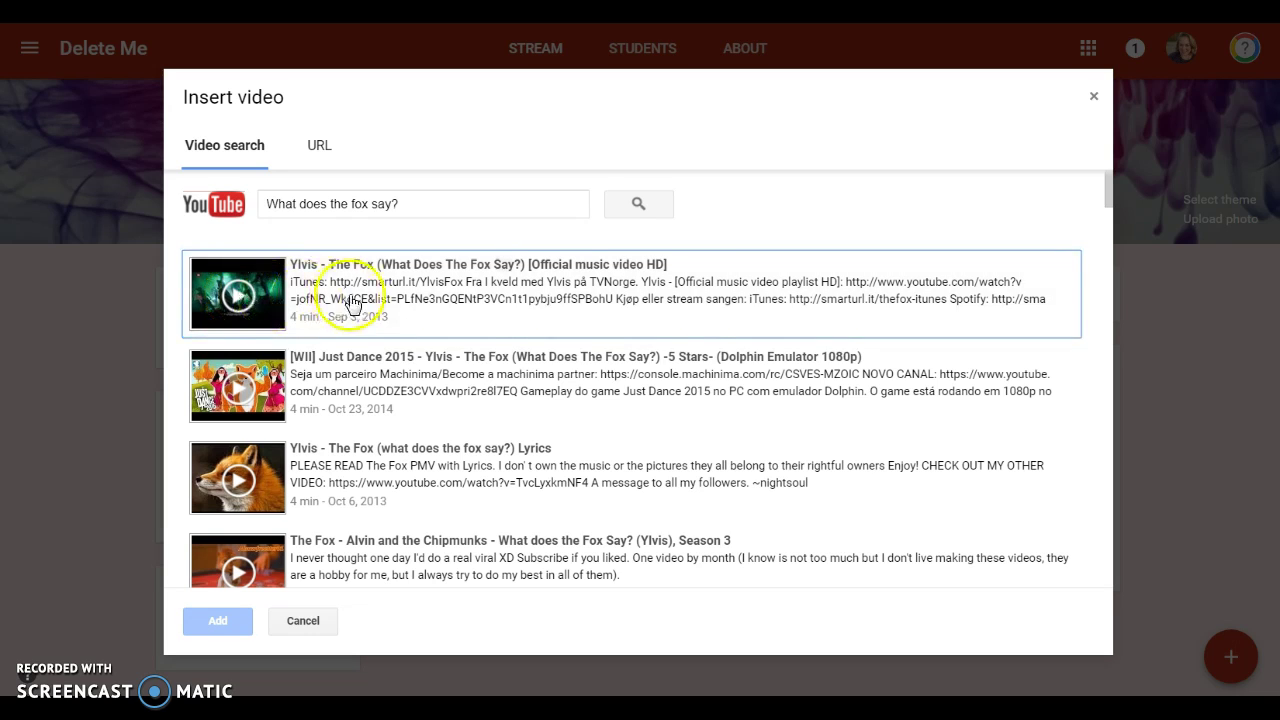
{"action": "left_click", "coordinate": [228, 634]}
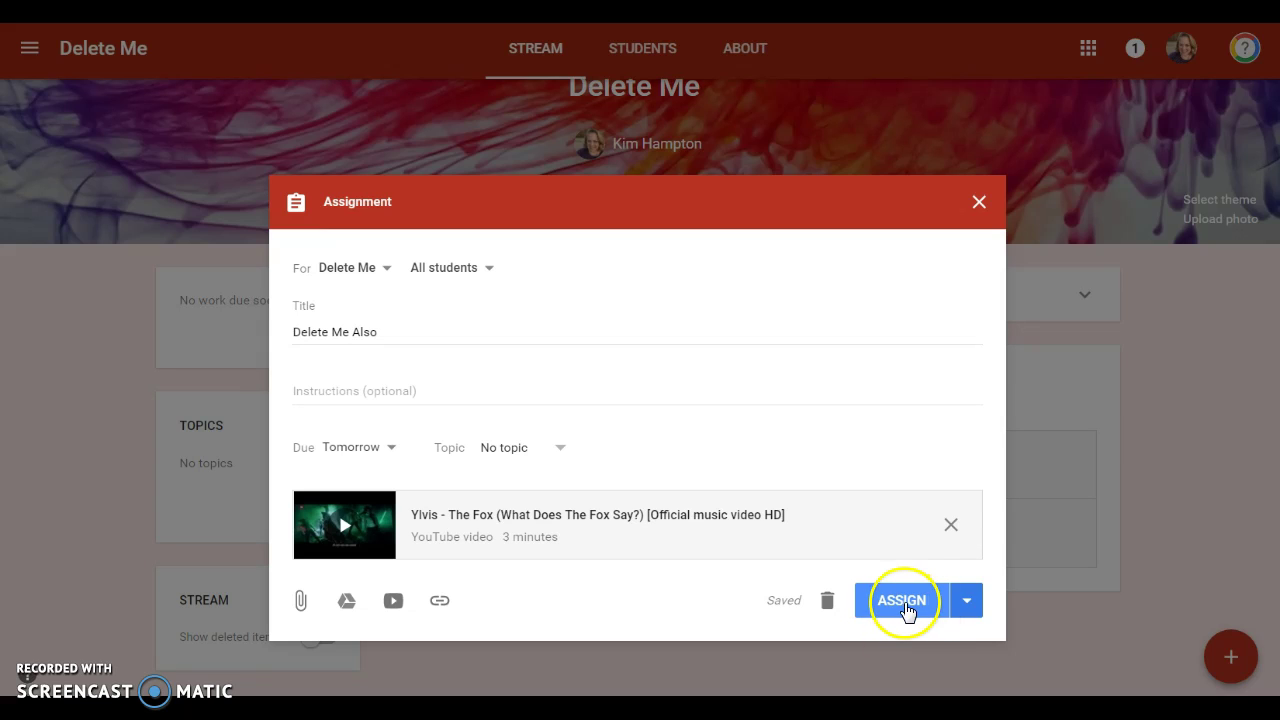
Review the assign, schedule and save draft choices, then assign the assignment to the class.
{"action": "left_click", "coordinate": [971, 605]}
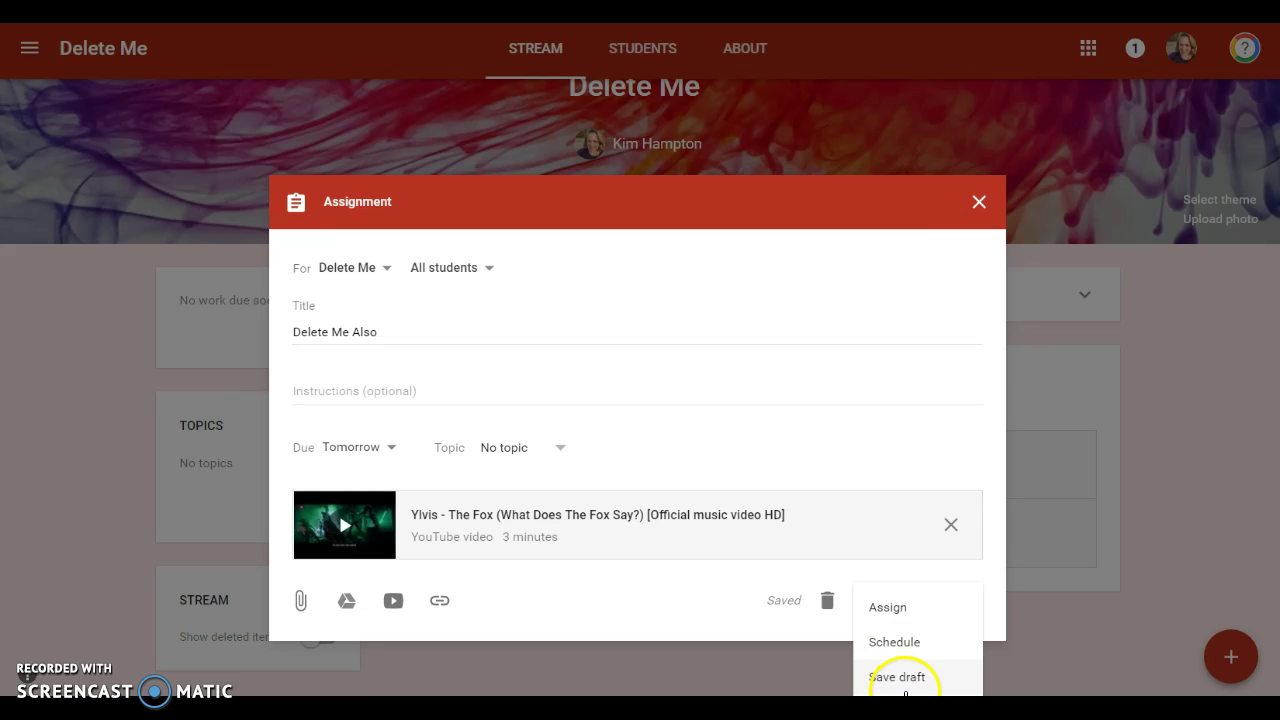
{"action": "scroll", "coordinate": [910, 690], "scroll_direction": "down", "scroll_amount": 1}
{"action": "scroll", "coordinate": [910, 690], "scroll_direction": "down", "scroll_amount": 1}
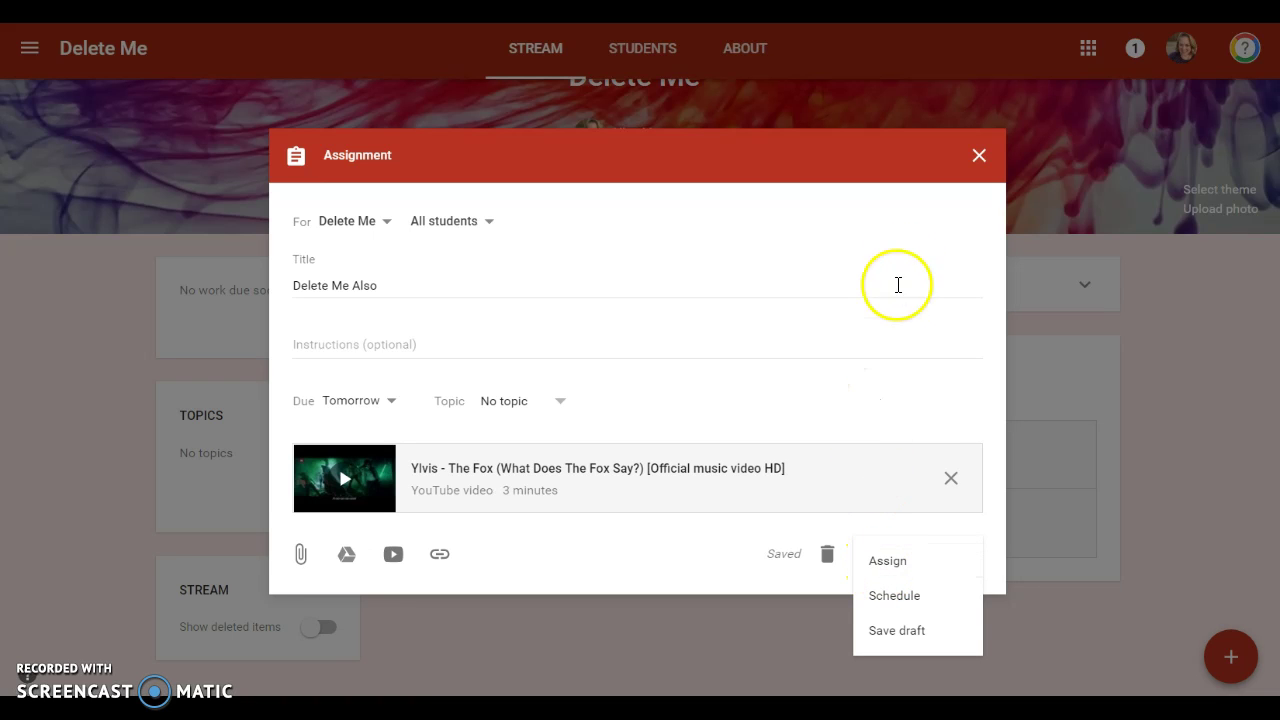
{"action": "left_click", "coordinate": [891, 572]}
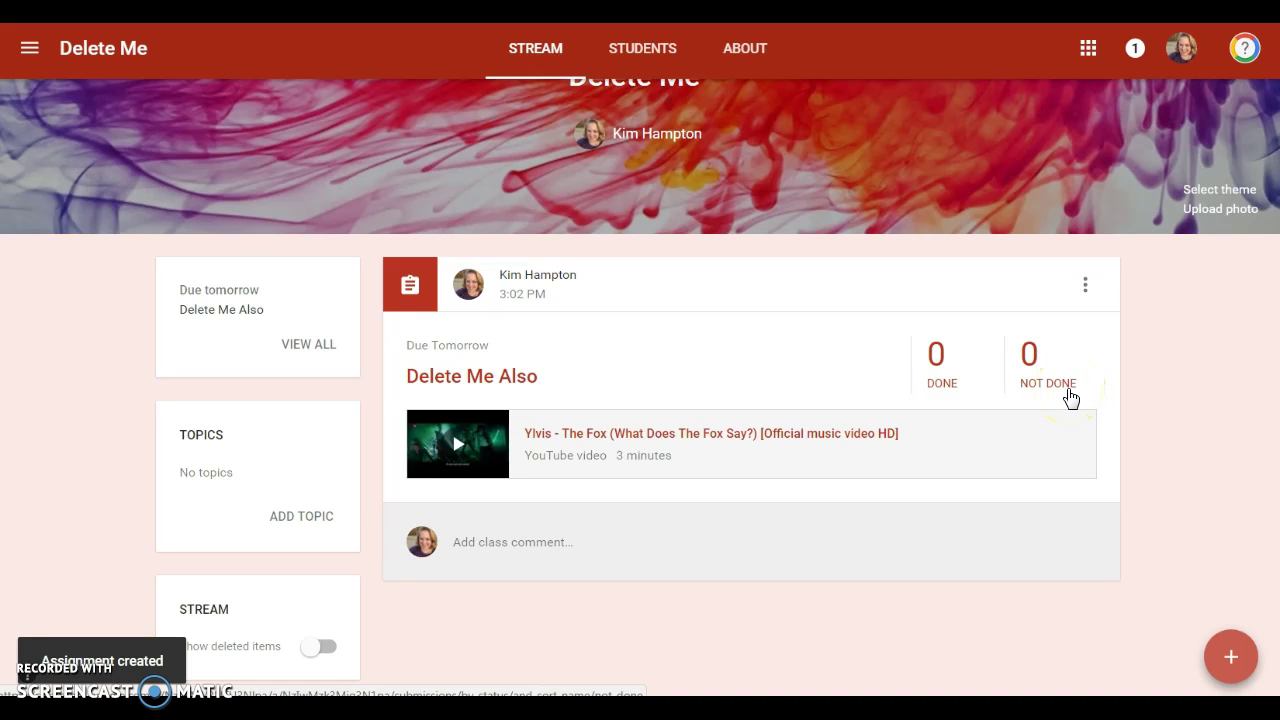
Examine the posted assignment's done and not done counters and its edit, delete and copy link options.
{"action": "left_click", "coordinate": [1025, 393]}
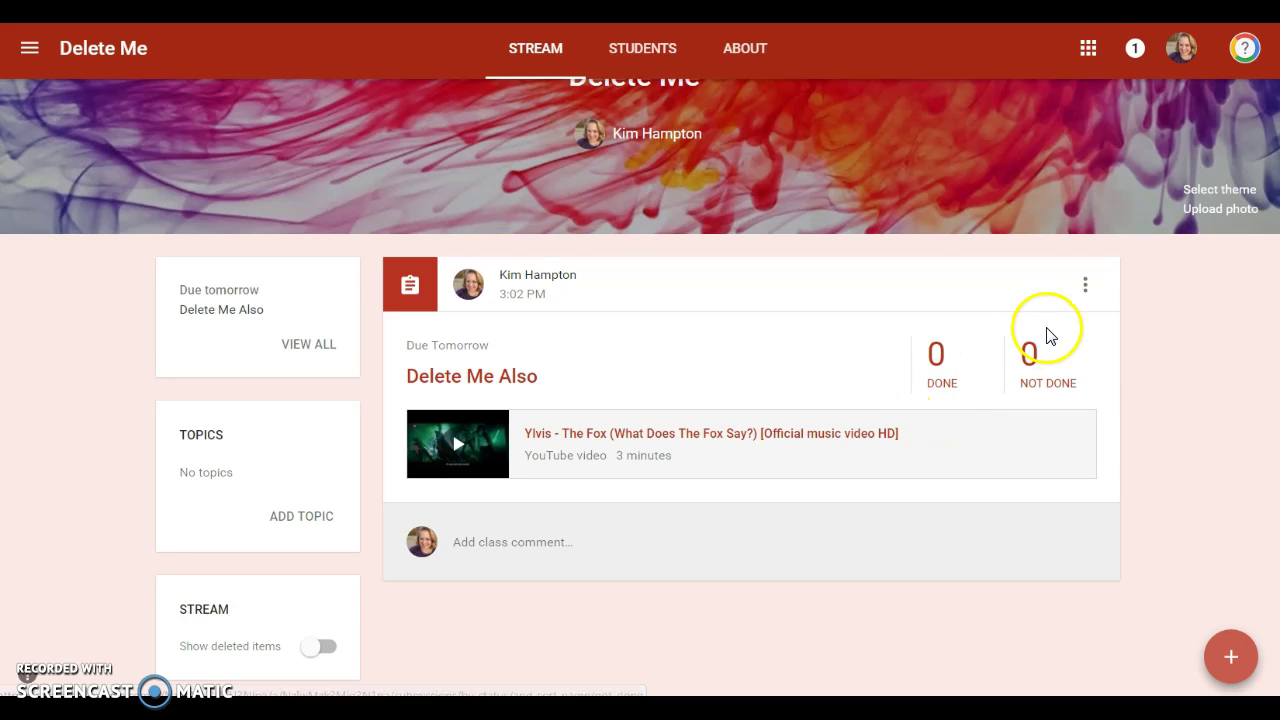
{"action": "left_click", "coordinate": [1086, 290]}
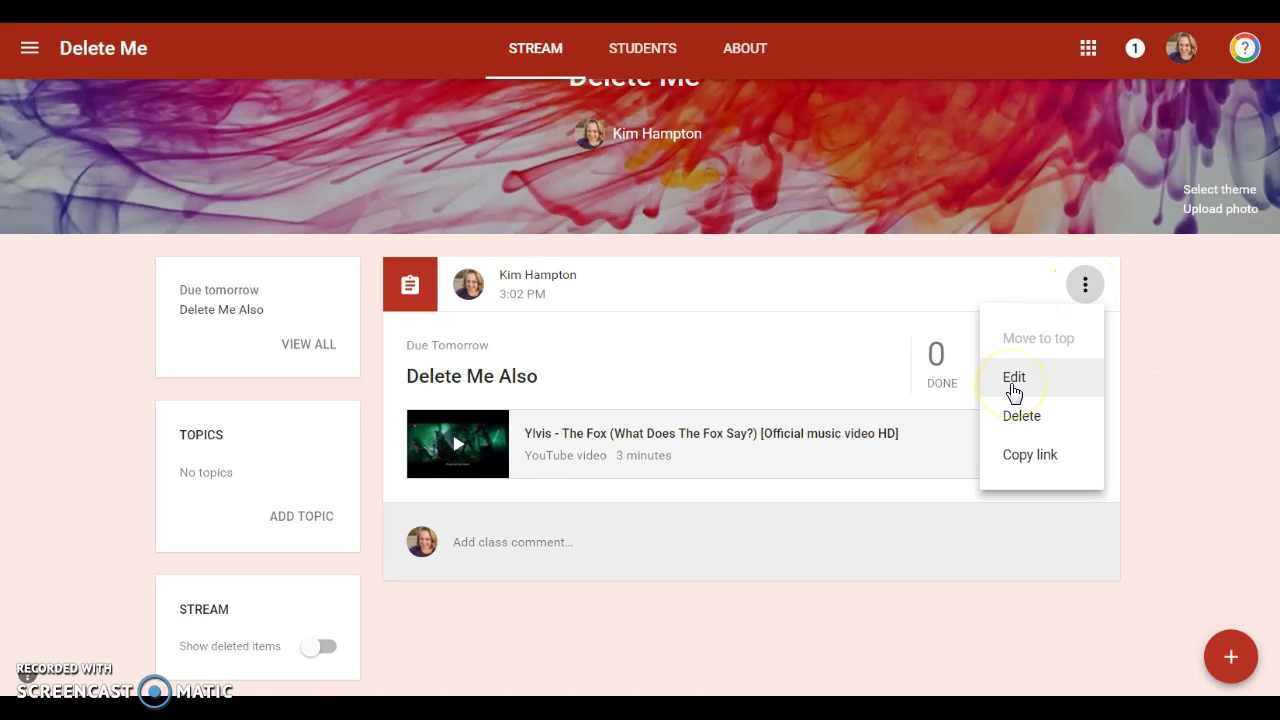
{"action": "left_click", "coordinate": [1163, 395]}
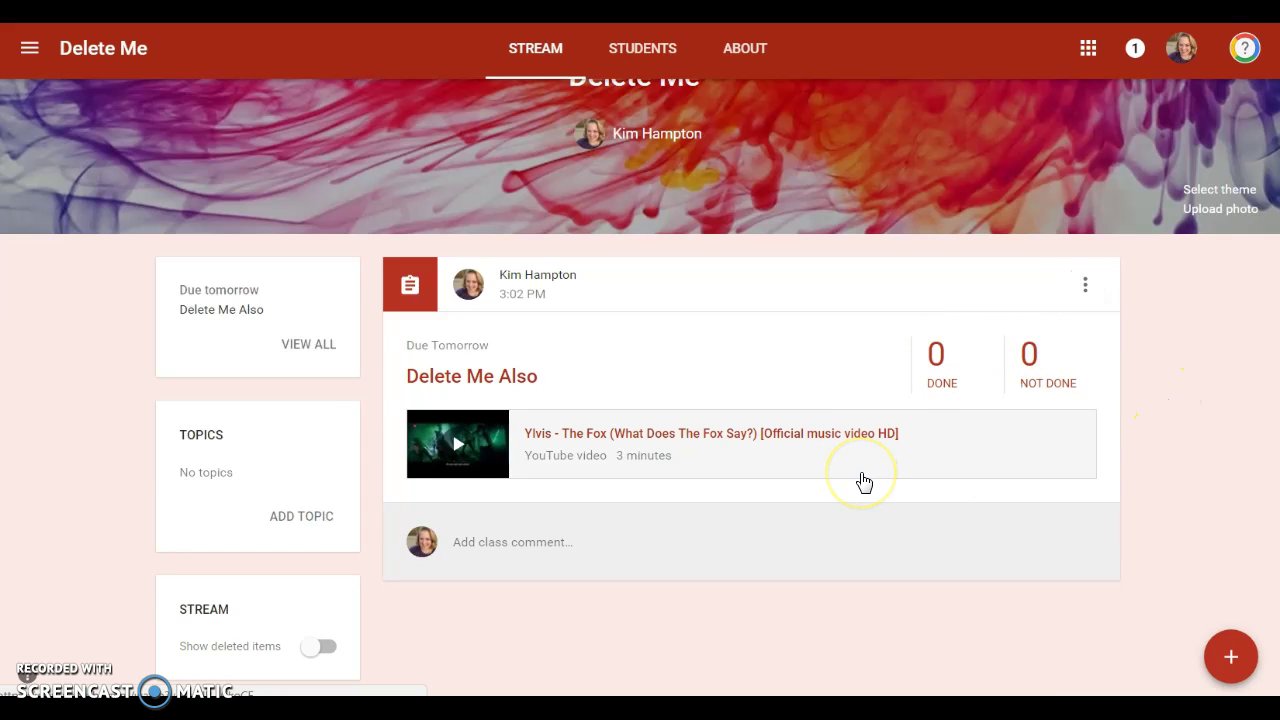
{"action": "scroll", "coordinate": [864, 483], "scroll_direction": "up", "scroll_amount": 2}
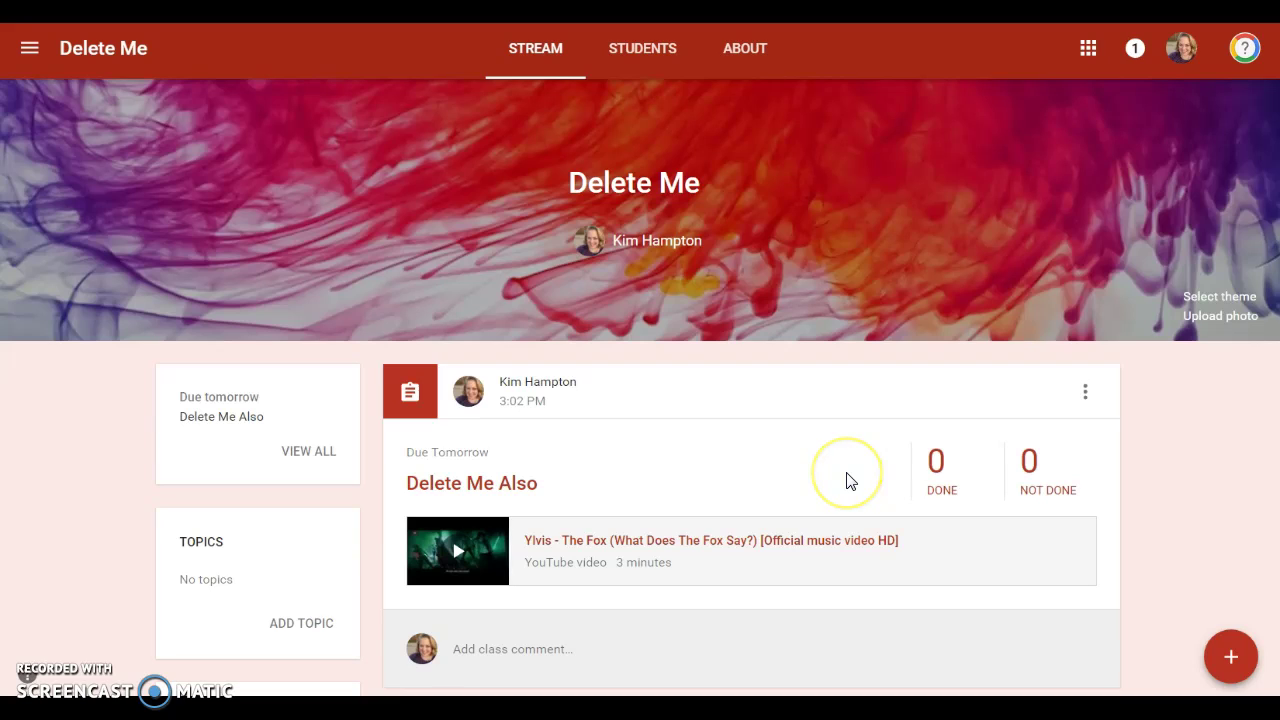
{"action": "left_click", "coordinate": [737, 470]}
Display the class code full screen from the Students page, then close it and return to the class stream.
{"action": "left_click", "coordinate": [643, 62]}
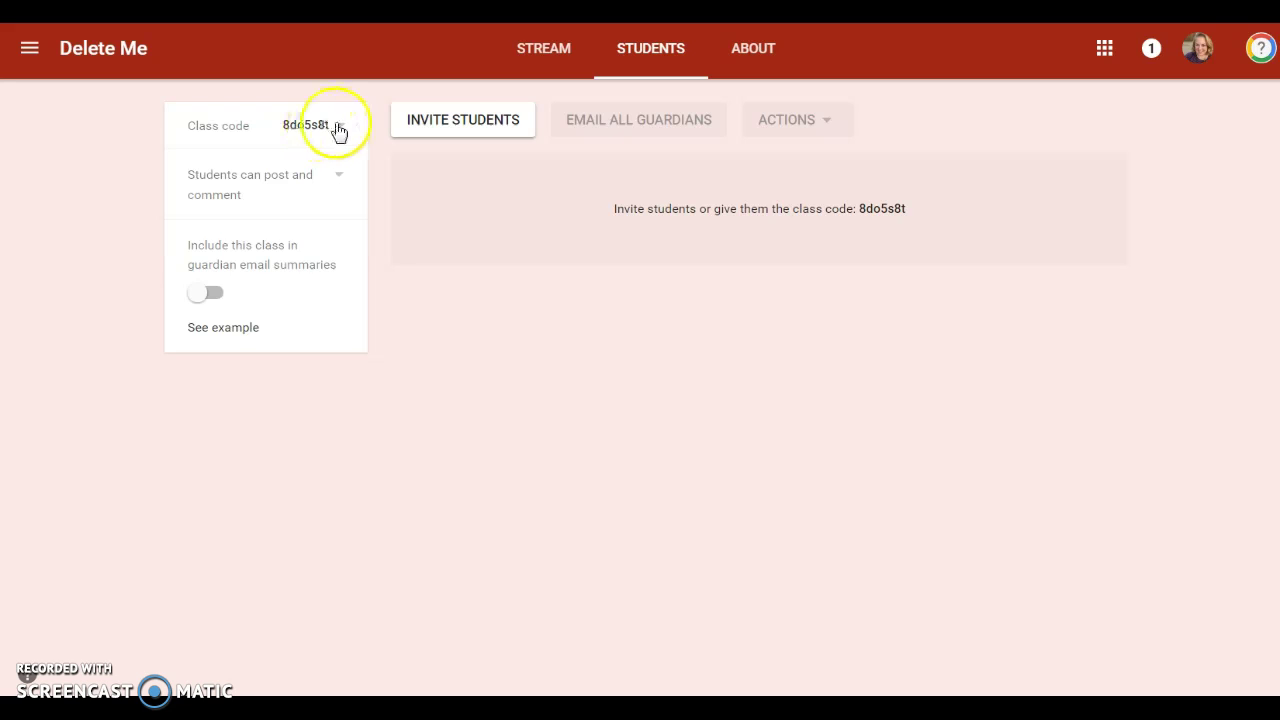
{"action": "left_click", "coordinate": [341, 134]}
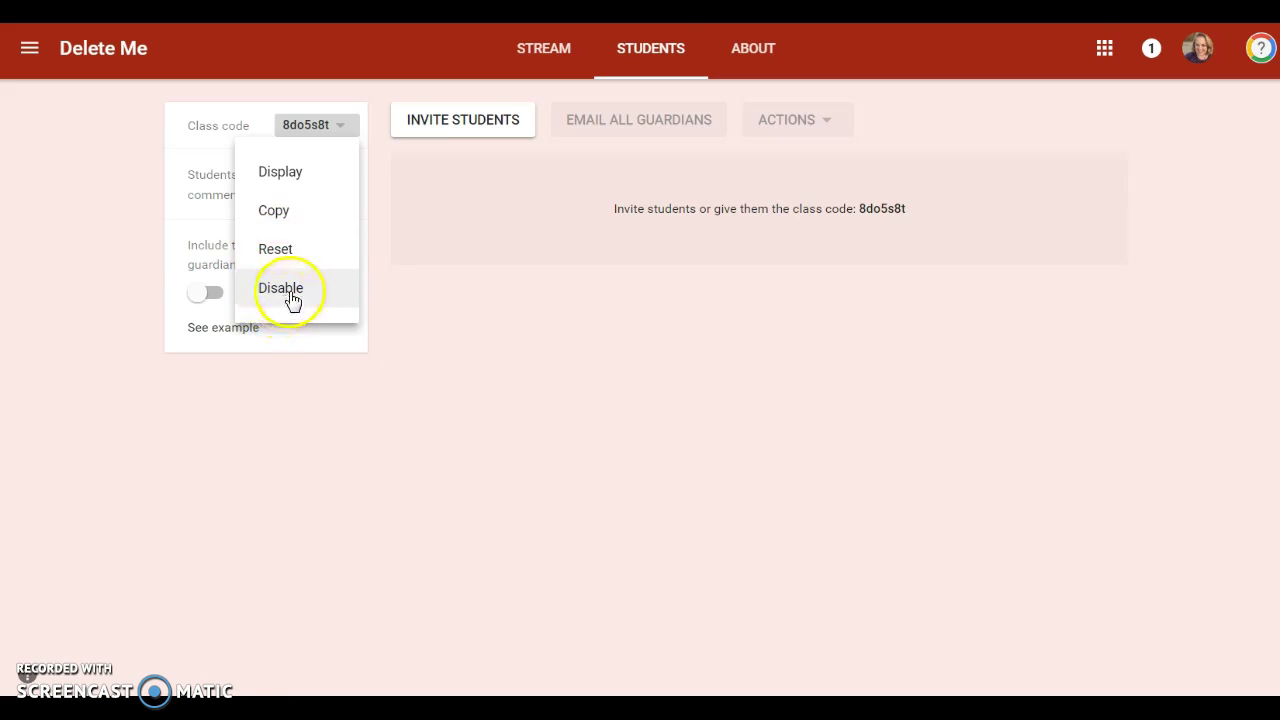
{"action": "left_click", "coordinate": [288, 178]}
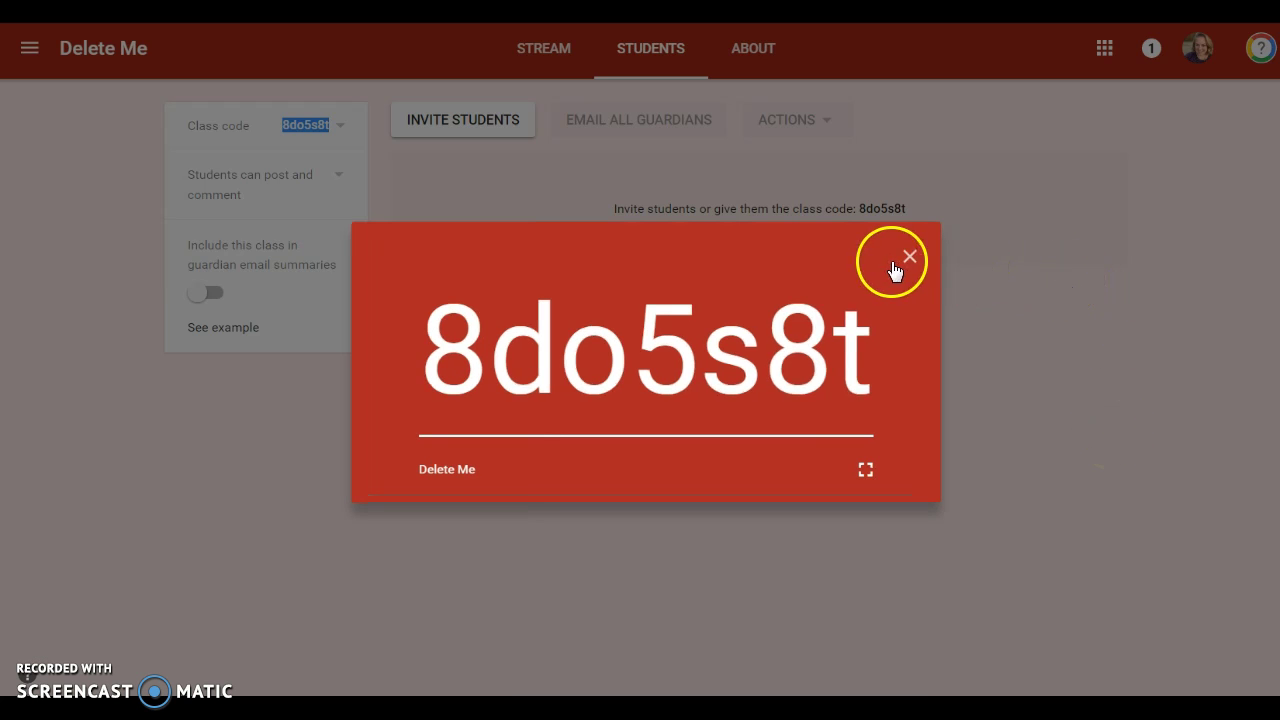
{"action": "left_click", "coordinate": [865, 472]}
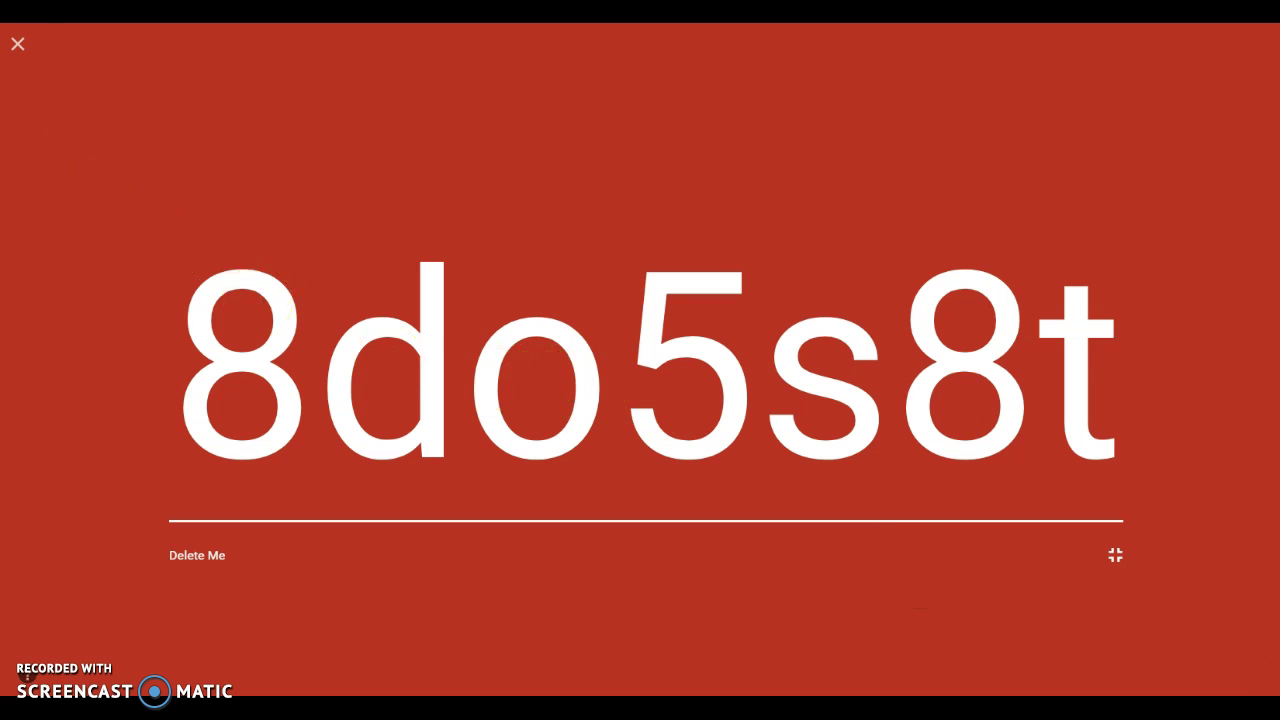
{"action": "left_click", "coordinate": [18, 44]}
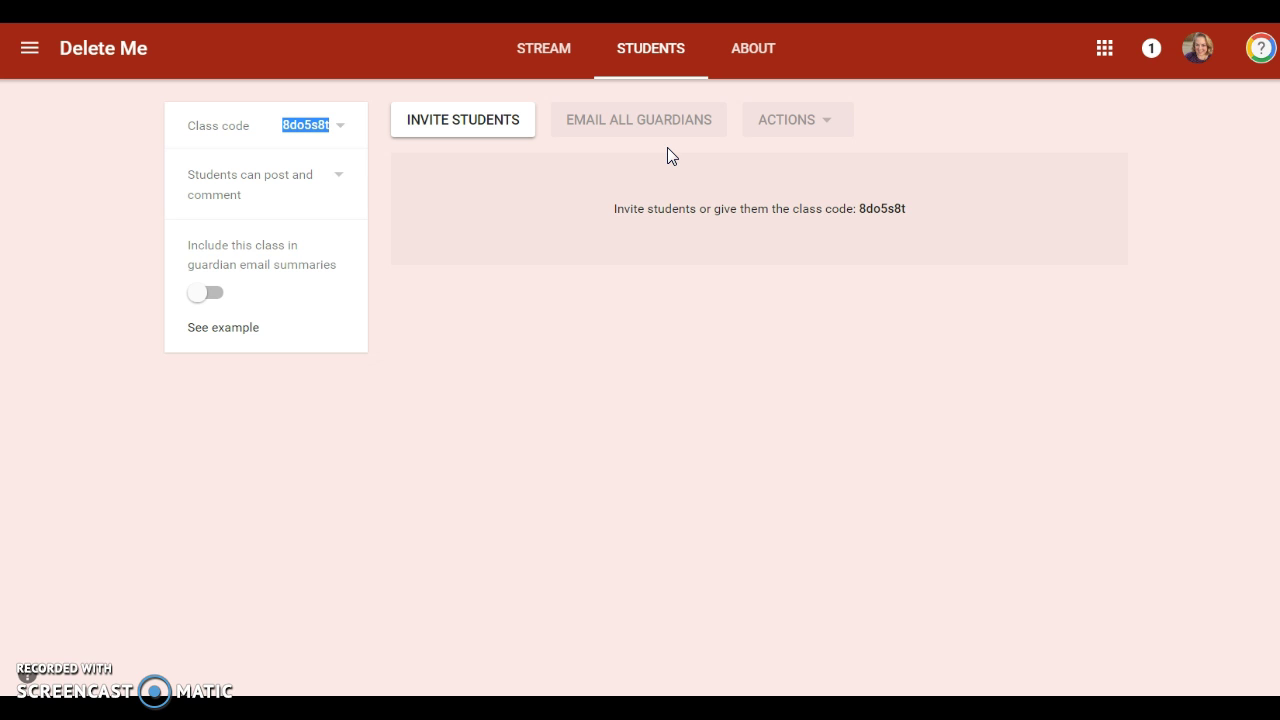
{"action": "left_click", "coordinate": [691, 145]}
{"action": "left_click", "coordinate": [541, 49]}
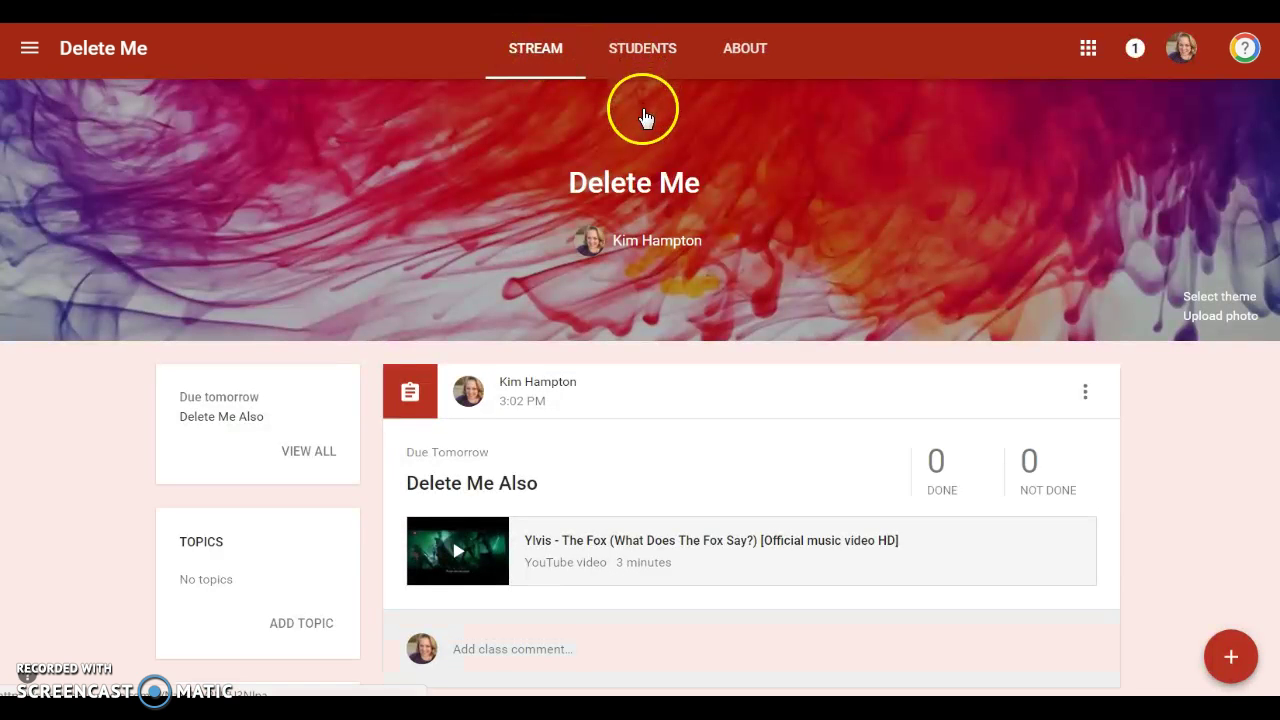
Open the class's About page and examine its details and calendar links, then open a blank class materials entry to view its attachment options.
{"action": "scroll", "coordinate": [674, 377], "scroll_direction": "down", "scroll_amount": 2}
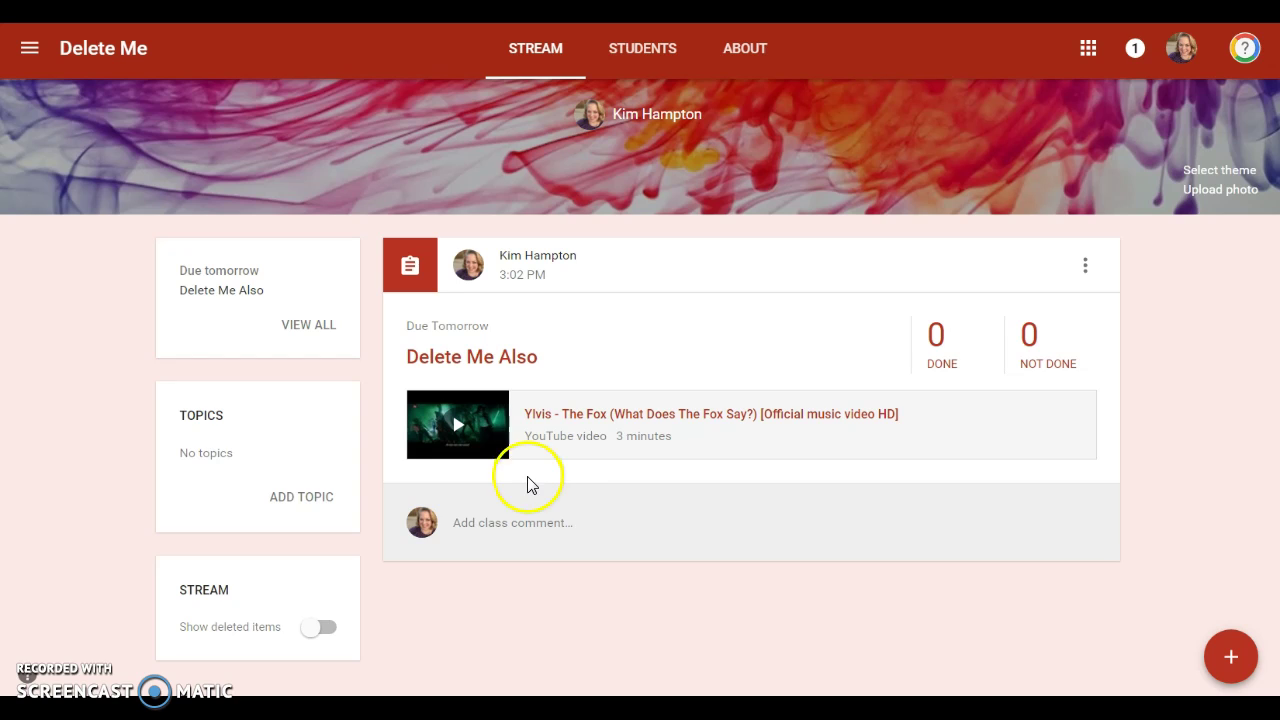
{"action": "scroll", "coordinate": [560, 480], "scroll_direction": "up", "scroll_amount": 2}
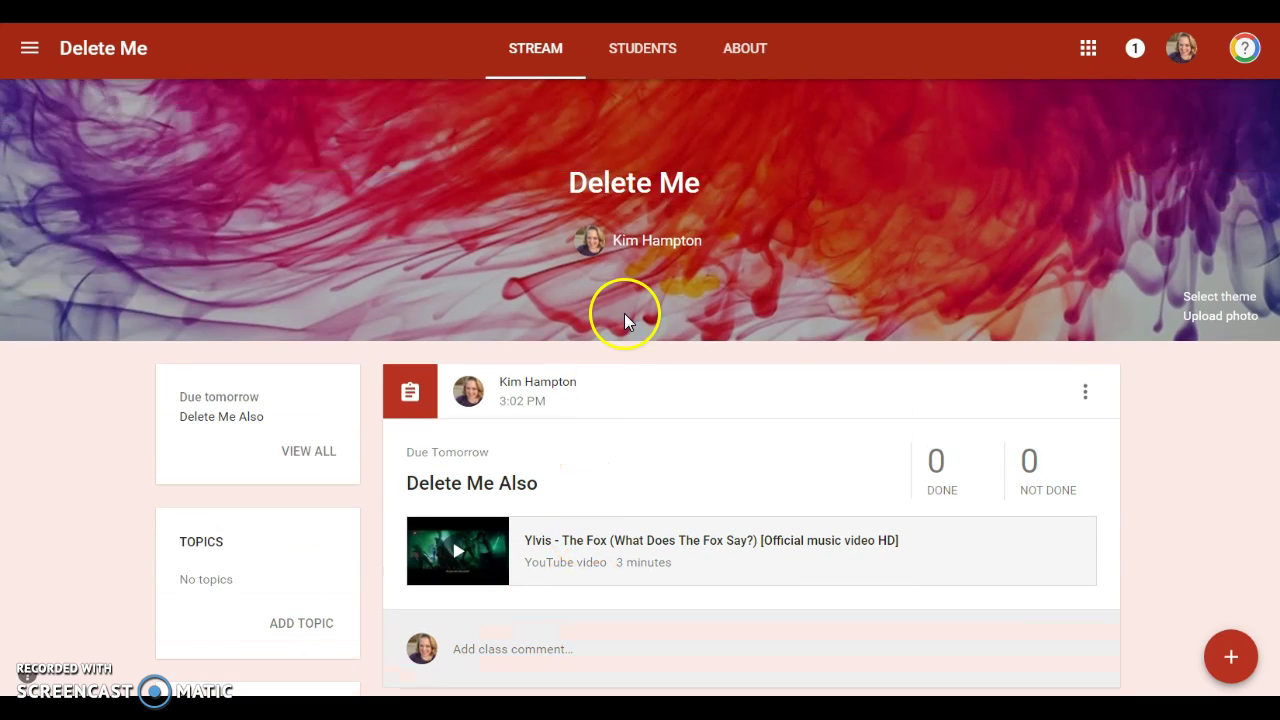
{"action": "left_click", "coordinate": [750, 50]}
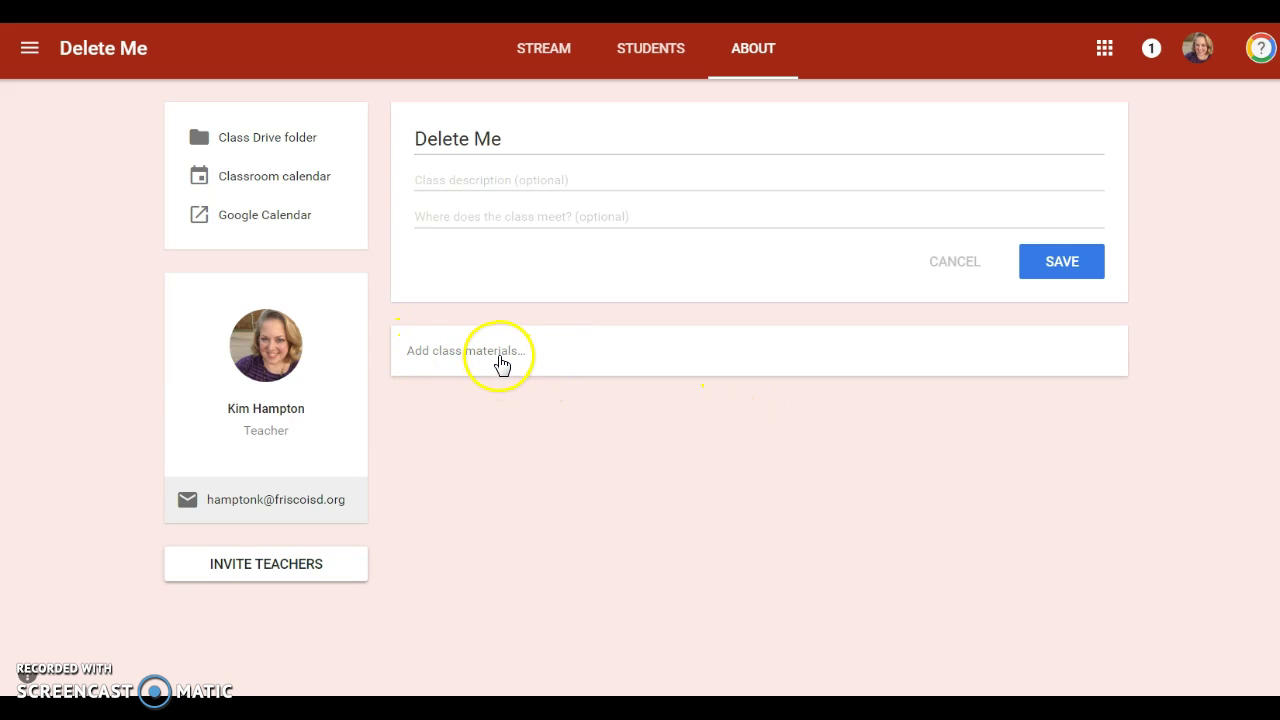
{"action": "left_click", "coordinate": [497, 364]}
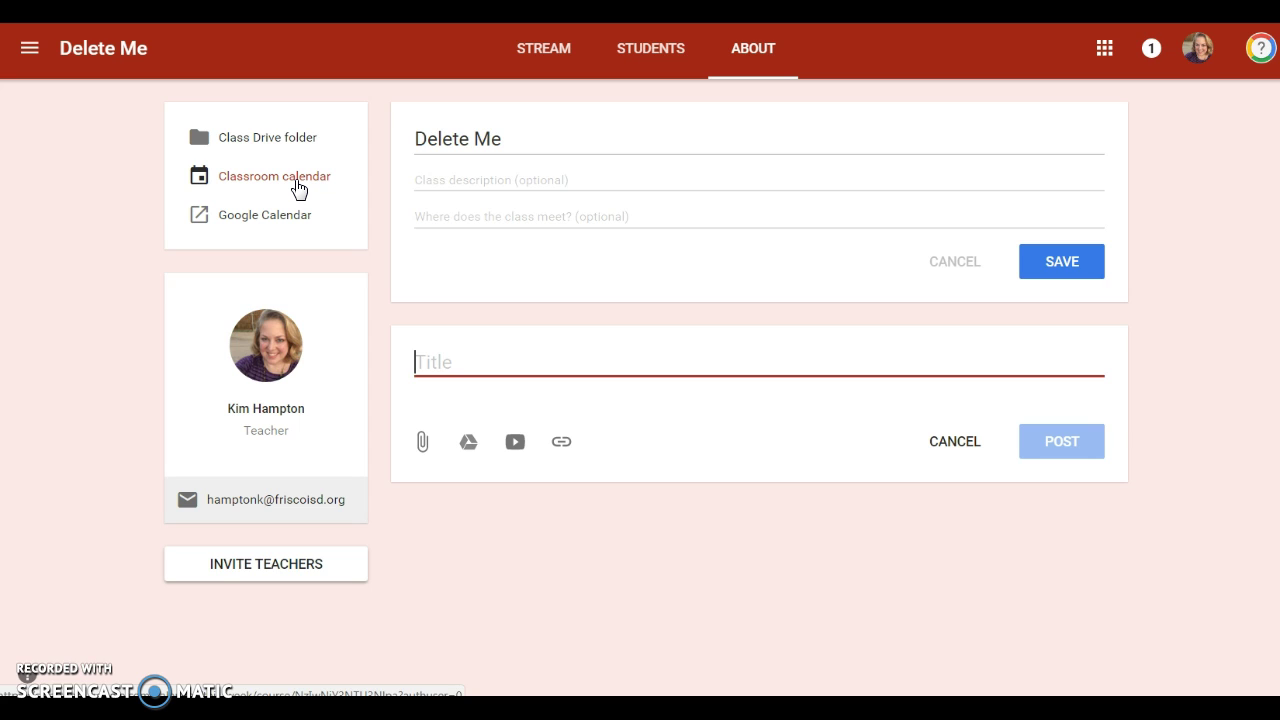
{"action": "left_click", "coordinate": [697, 85]}
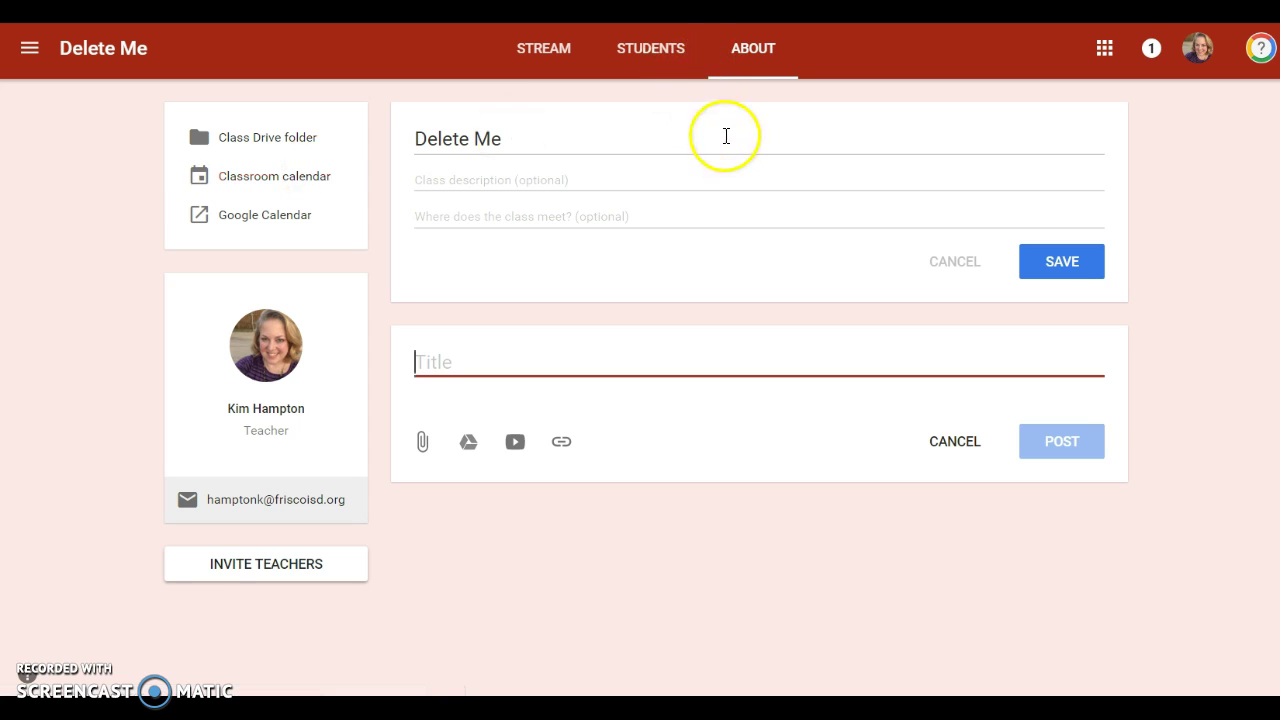
Return to the class stream and examine the "Delete Me Also" assignment's done and not done counters.
{"action": "left_click", "coordinate": [531, 62]}
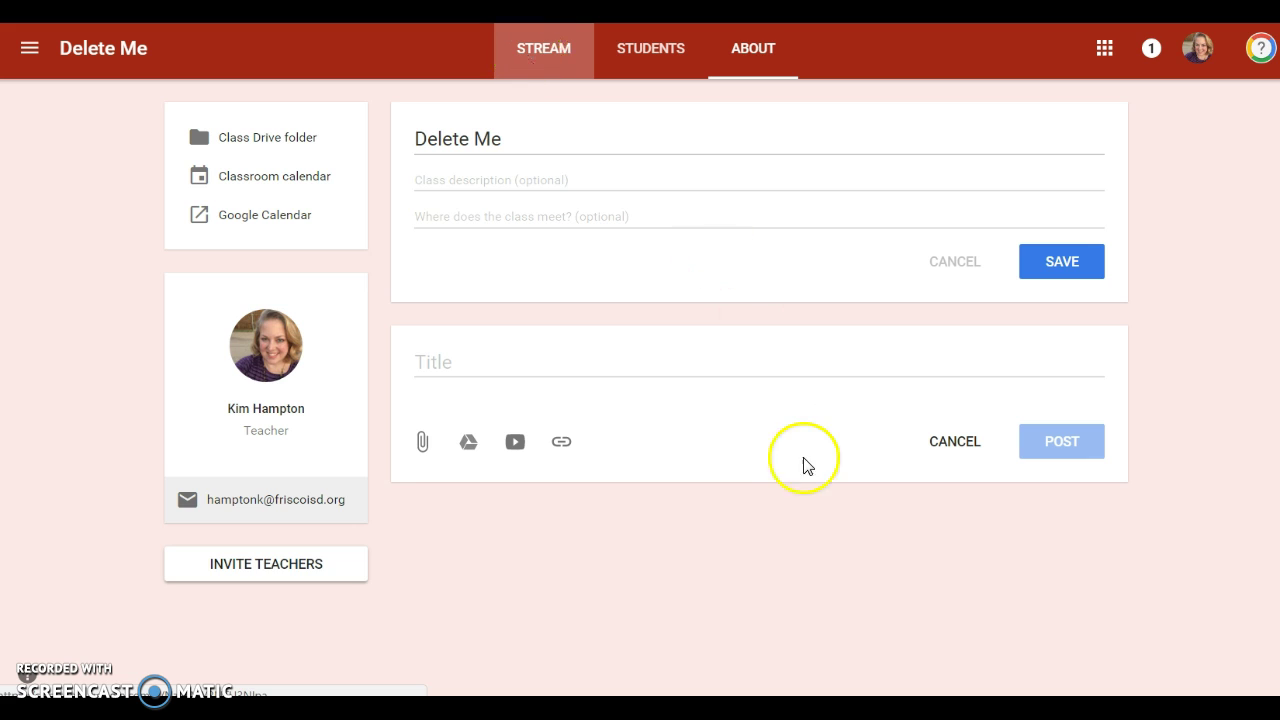
{"action": "scroll", "coordinate": [800, 485], "scroll_direction": "down", "scroll_amount": 1}
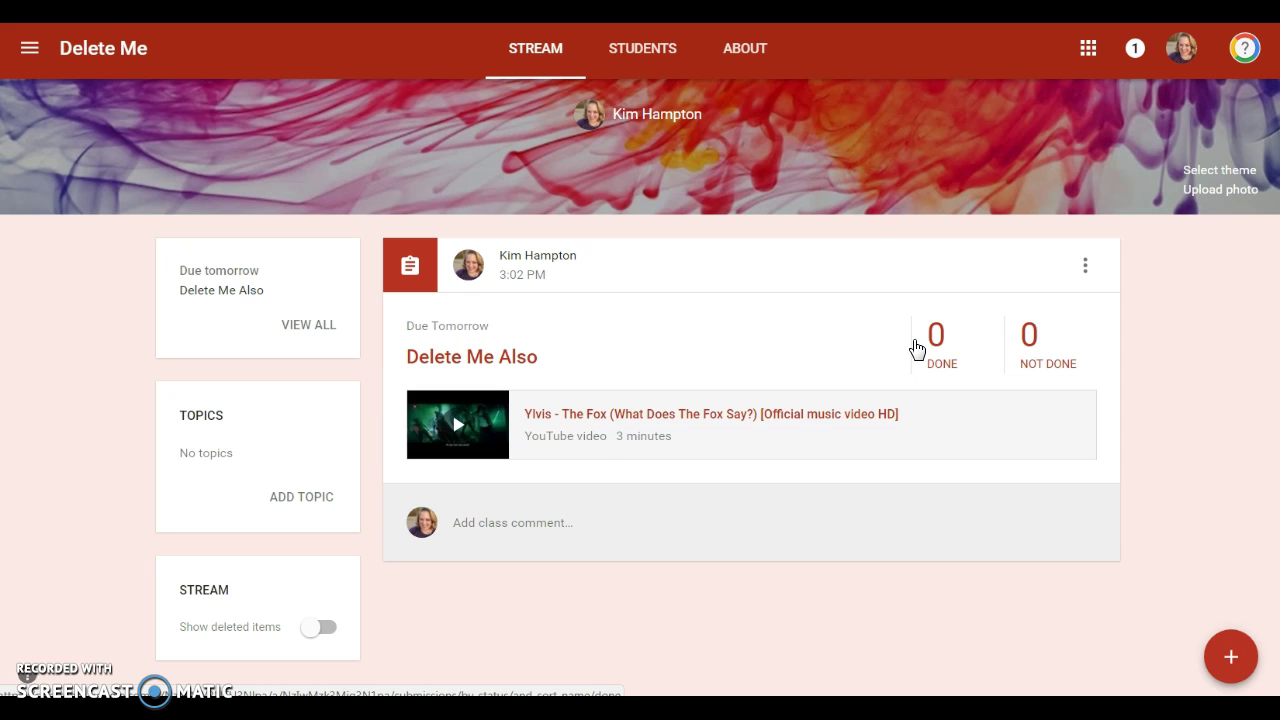
{"action": "left_click", "coordinate": [904, 347]}
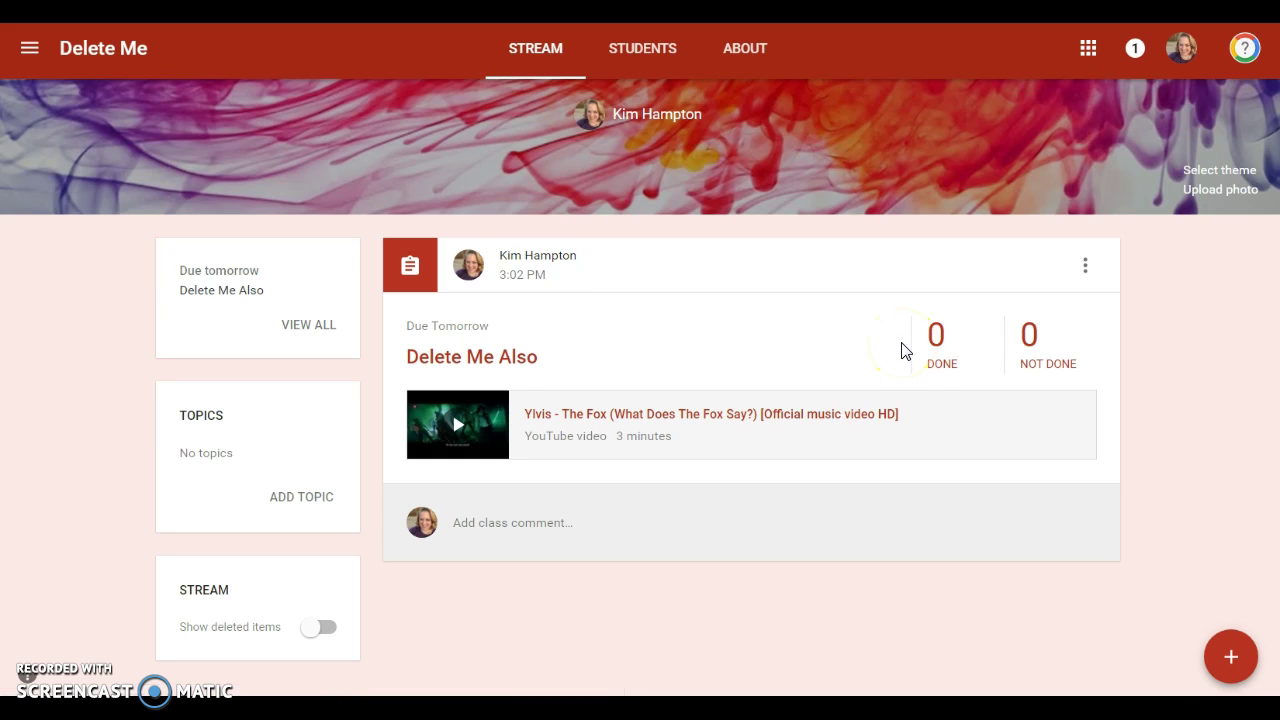
{"action": "left_click", "coordinate": [914, 378]}
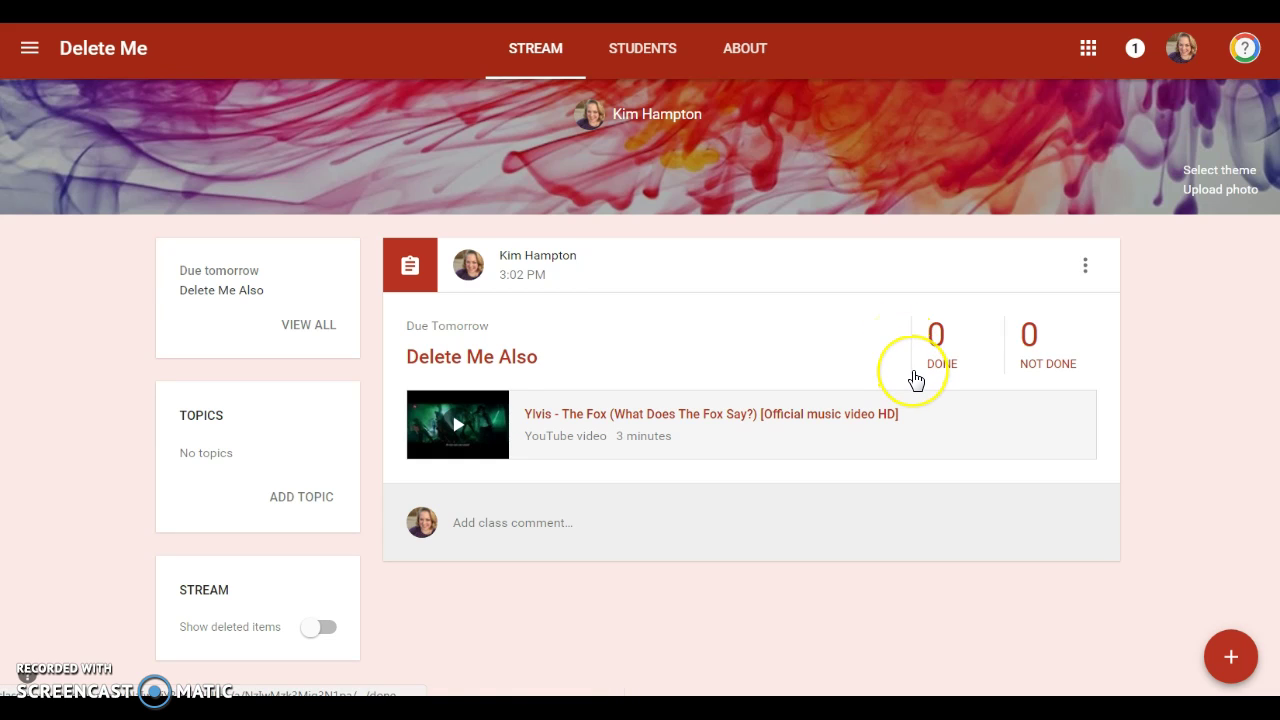